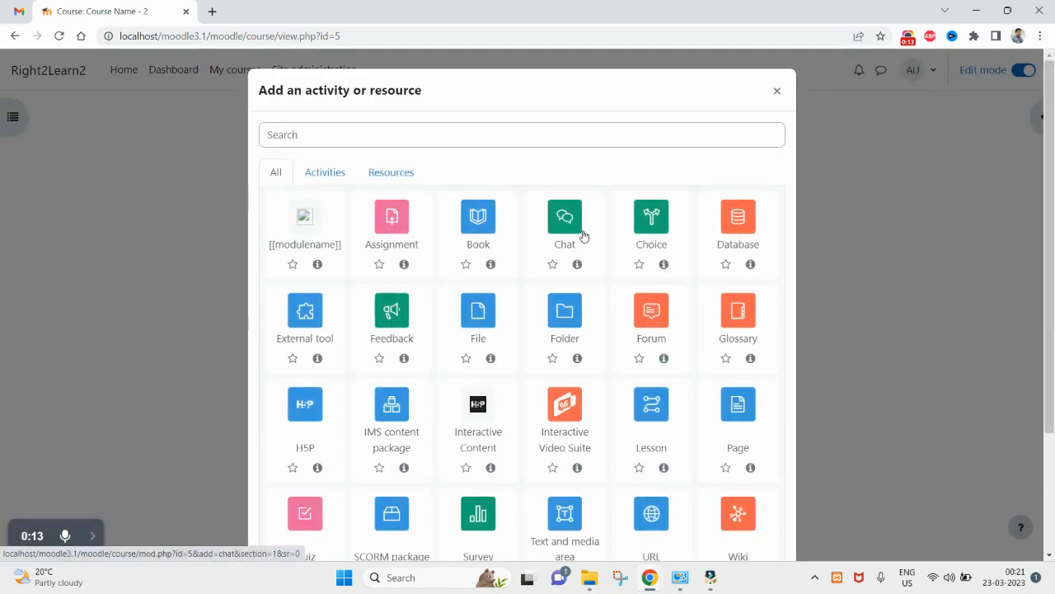
{"action": "left_click", "coordinate": [776, 93]}
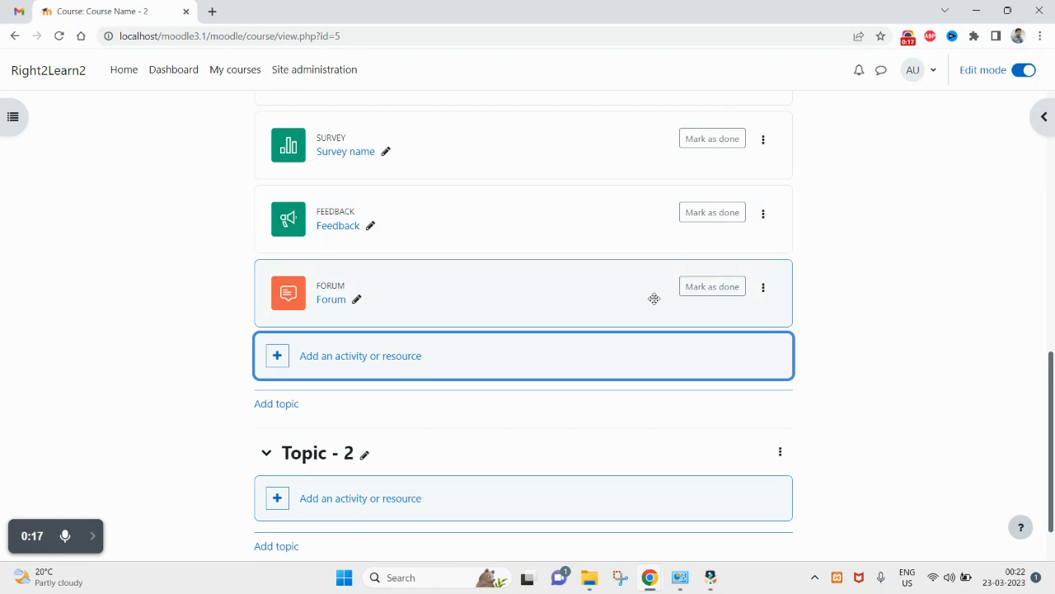
{"action": "scroll", "coordinate": [655, 297], "scroll_direction": "up", "scroll_amount": 2}
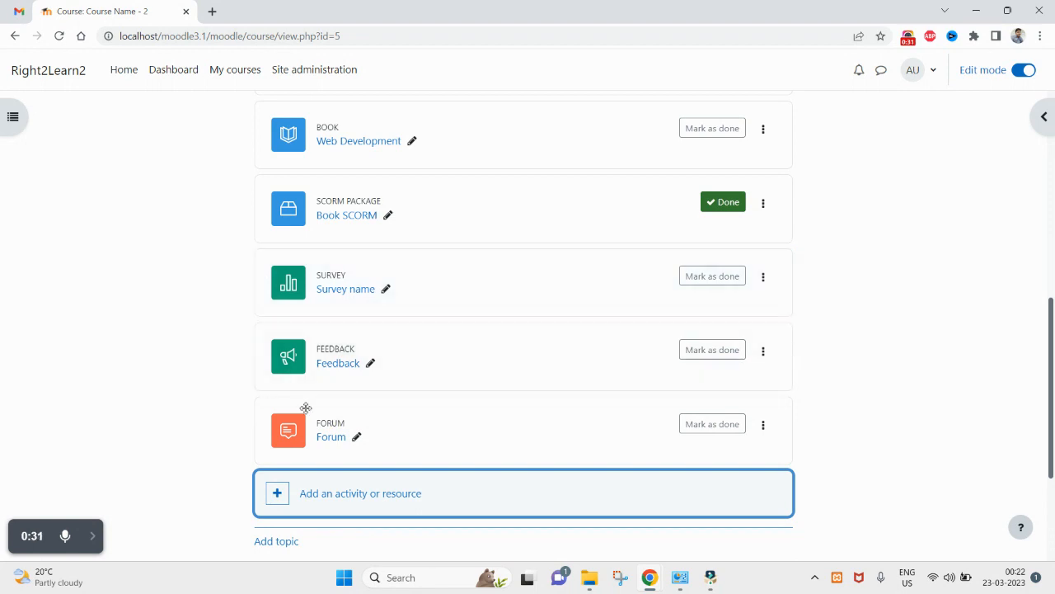
{"action": "scroll", "coordinate": [311, 462], "scroll_direction": "down", "scroll_amount": 2}
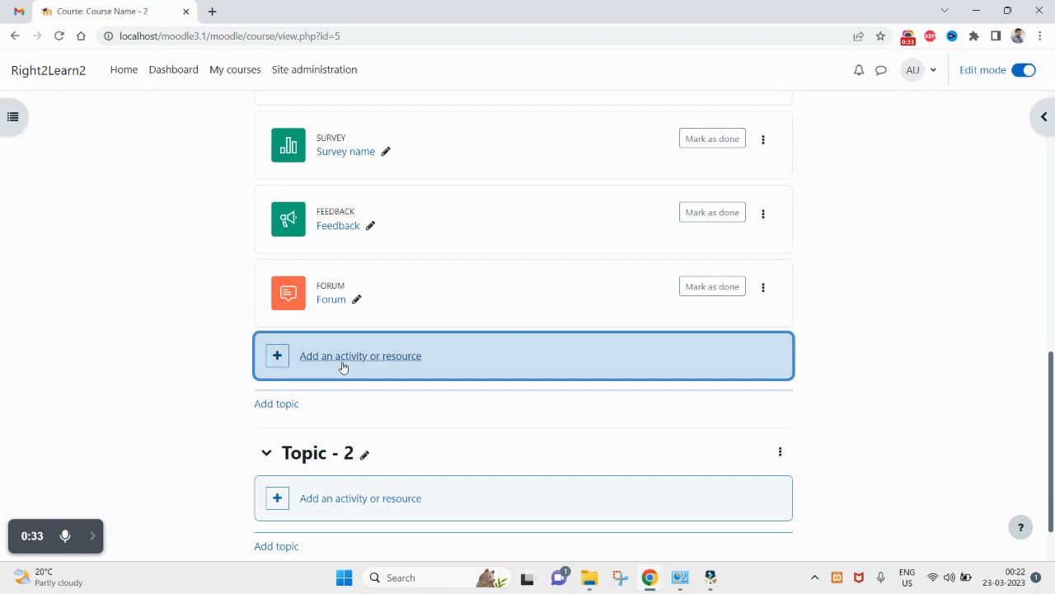
Add a Feedback activity to Topic - 1 and name it "Test Feedback"
{"action": "left_click", "coordinate": [342, 365]}
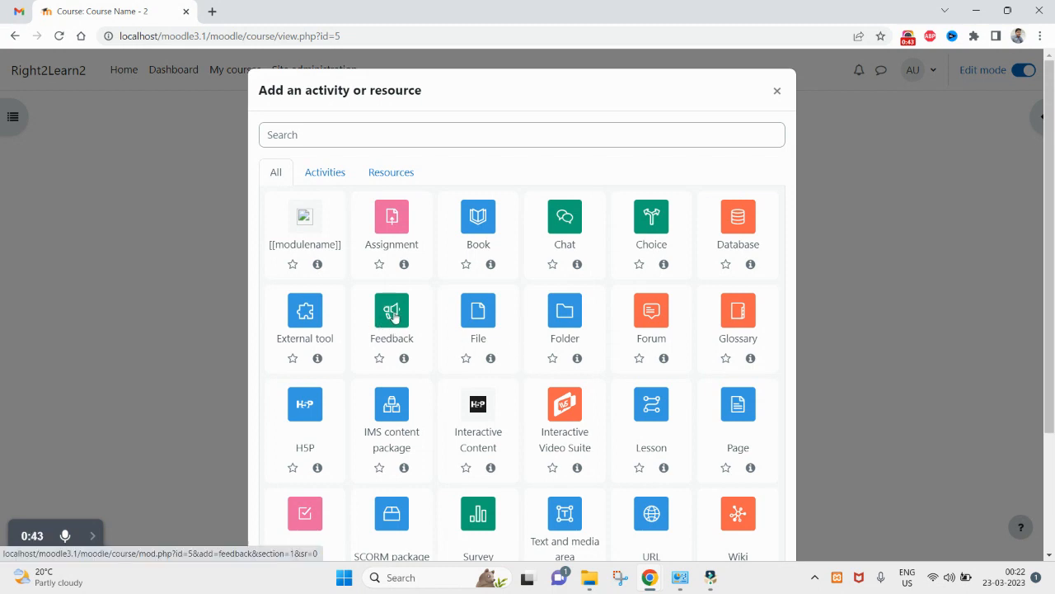
{"action": "left_click", "coordinate": [388, 329]}
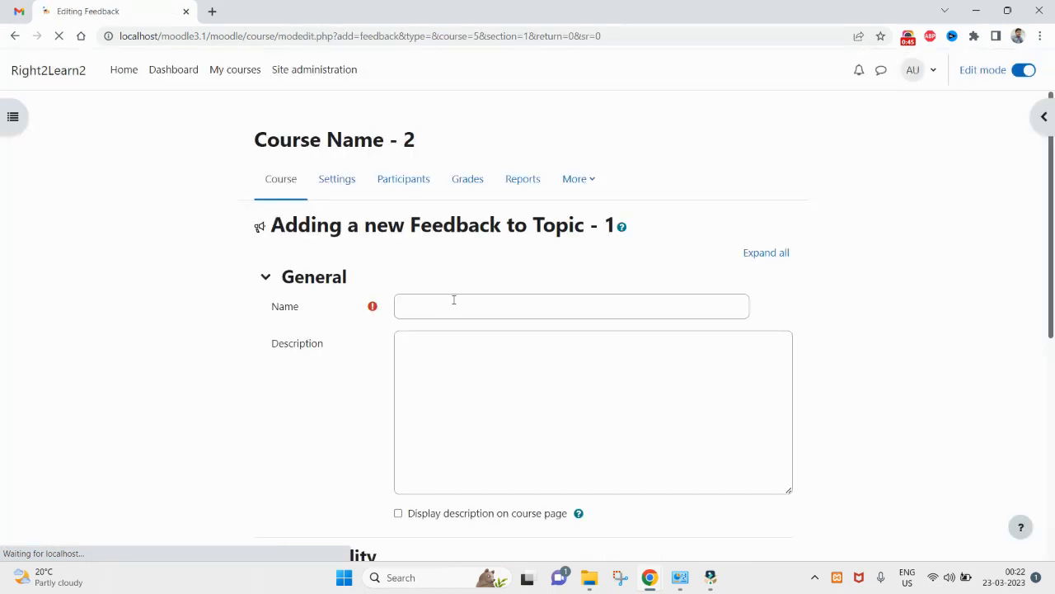
{"action": "left_click", "coordinate": [453, 305]}
{"action": "type", "text": "Test"}
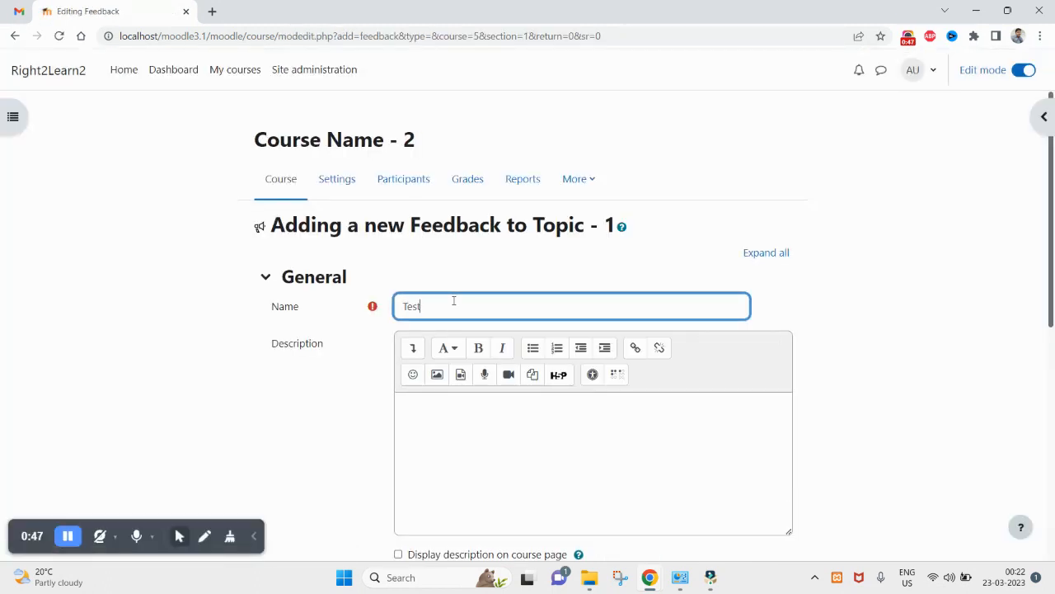
{"action": "type", "text": " Feedback"}
{"action": "key", "text": "ctrl+a"}
Set the feedback's description to "Test Feedback Desc", then save and display the activity
{"action": "left_click", "coordinate": [479, 446]}
{"action": "type", "text": "Test Feedback"}
{"action": "type", "text": "Desc"}
{"action": "scroll", "coordinate": [529, 458], "scroll_direction": "down", "scroll_amount": 5}
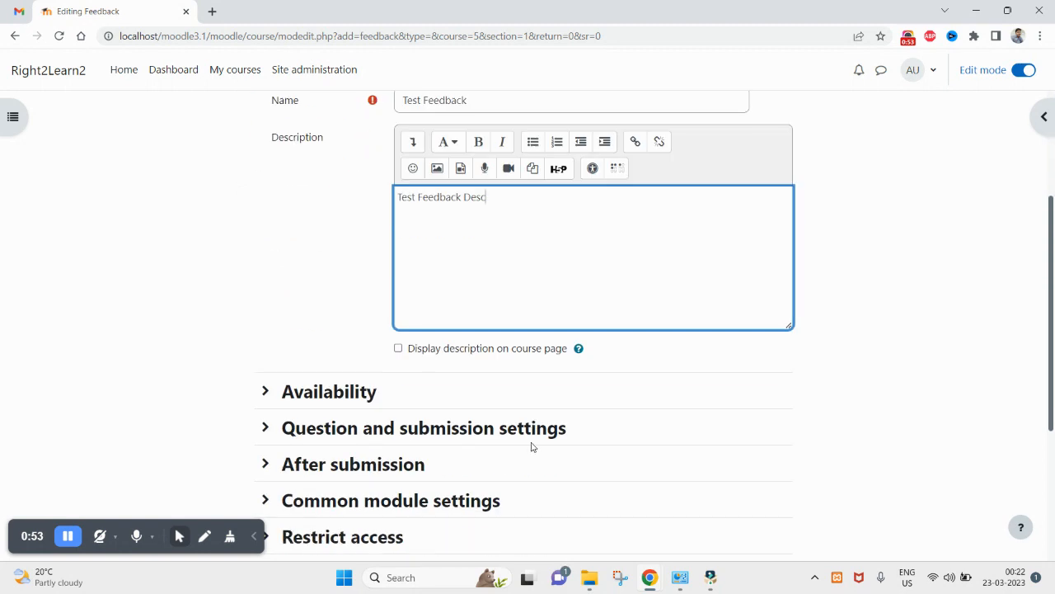
{"action": "left_click", "coordinate": [584, 513]}
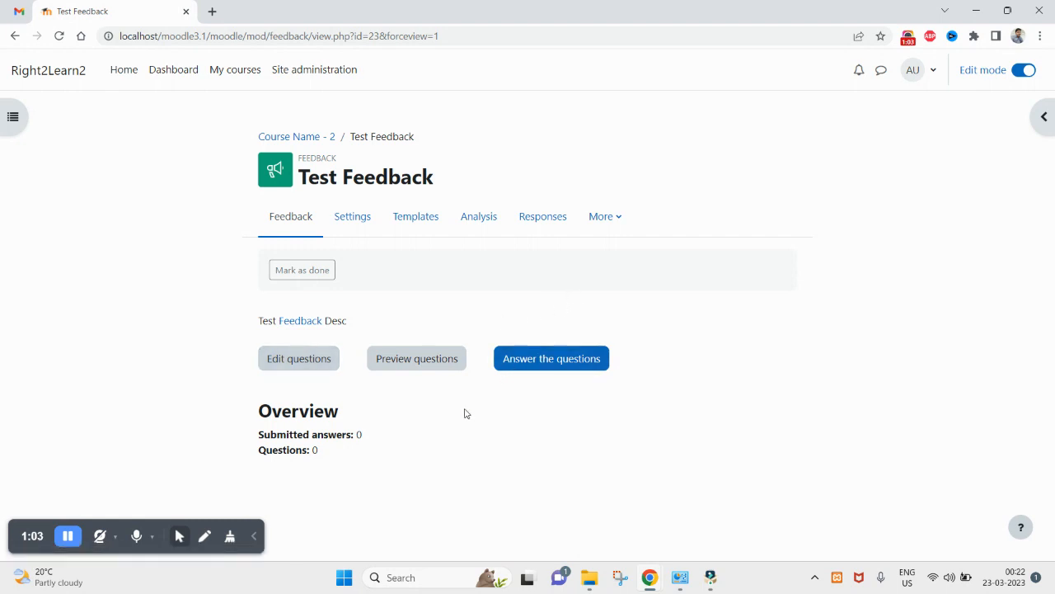
Look at the settings of the Test Feedback activity and return to its overview
{"action": "left_click", "coordinate": [355, 231]}
{"action": "scroll", "coordinate": [594, 483], "scroll_direction": "down", "scroll_amount": 4}
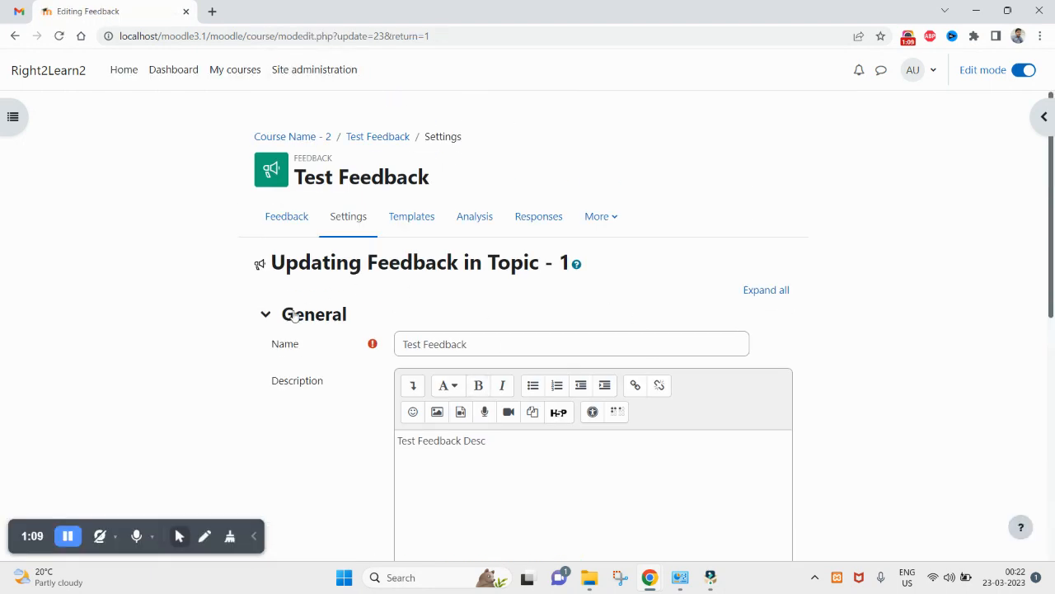
{"action": "left_click", "coordinate": [289, 221]}
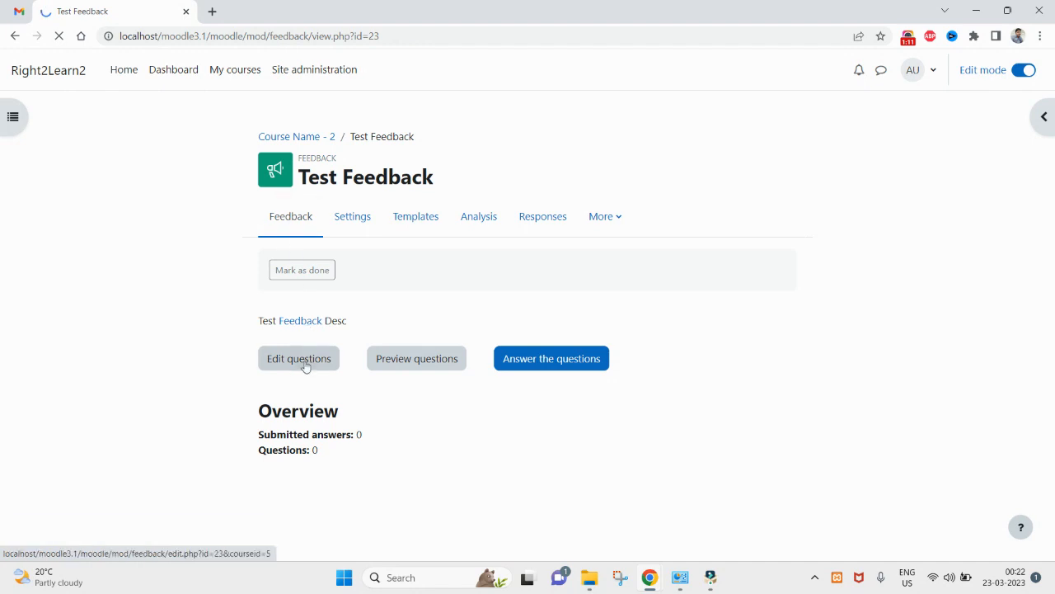
Open the question editing of Test Feedback and start adding a question of type Multiple choice
{"action": "left_click", "coordinate": [304, 364]}
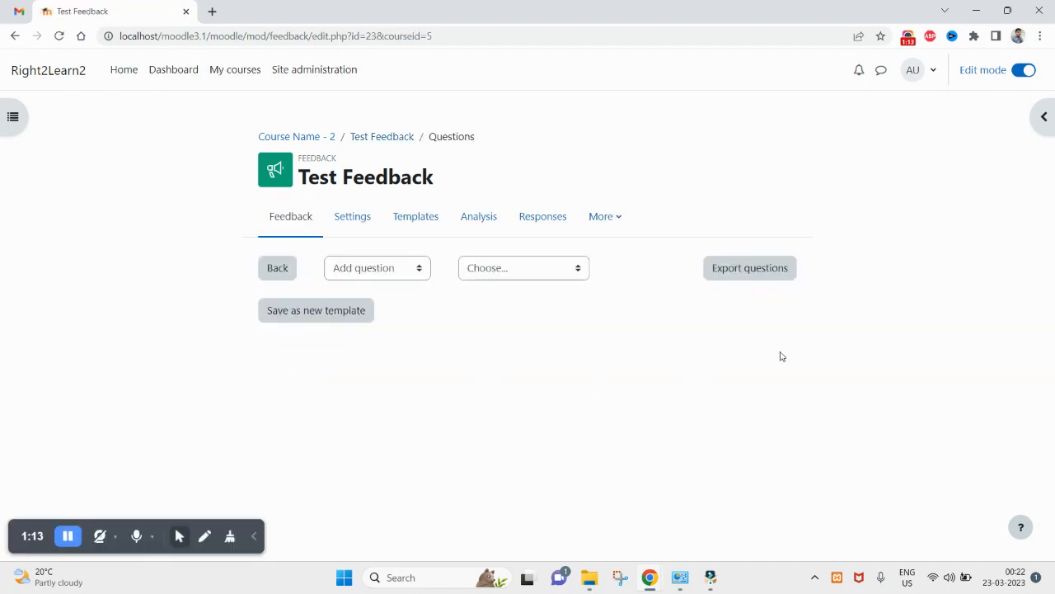
{"action": "left_click", "coordinate": [384, 270]}
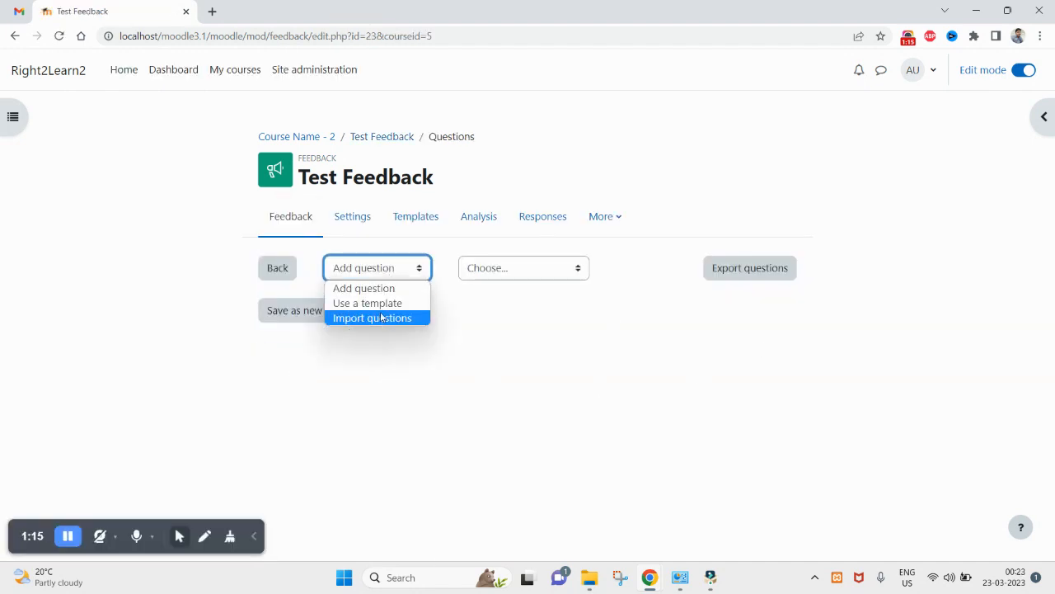
{"action": "left_click", "coordinate": [543, 296]}
{"action": "left_click", "coordinate": [342, 272]}
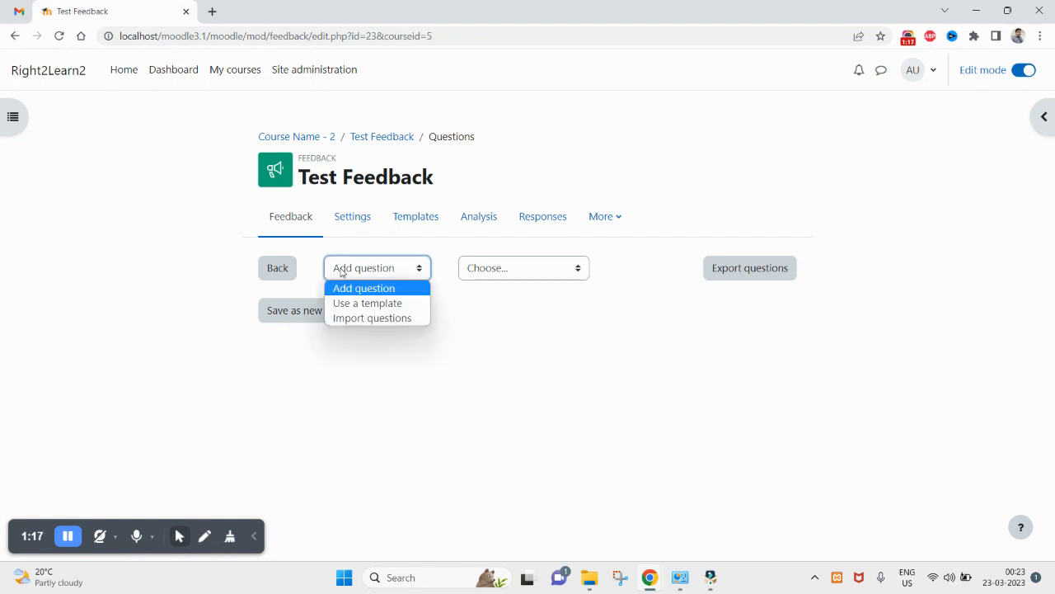
{"action": "left_click", "coordinate": [494, 312]}
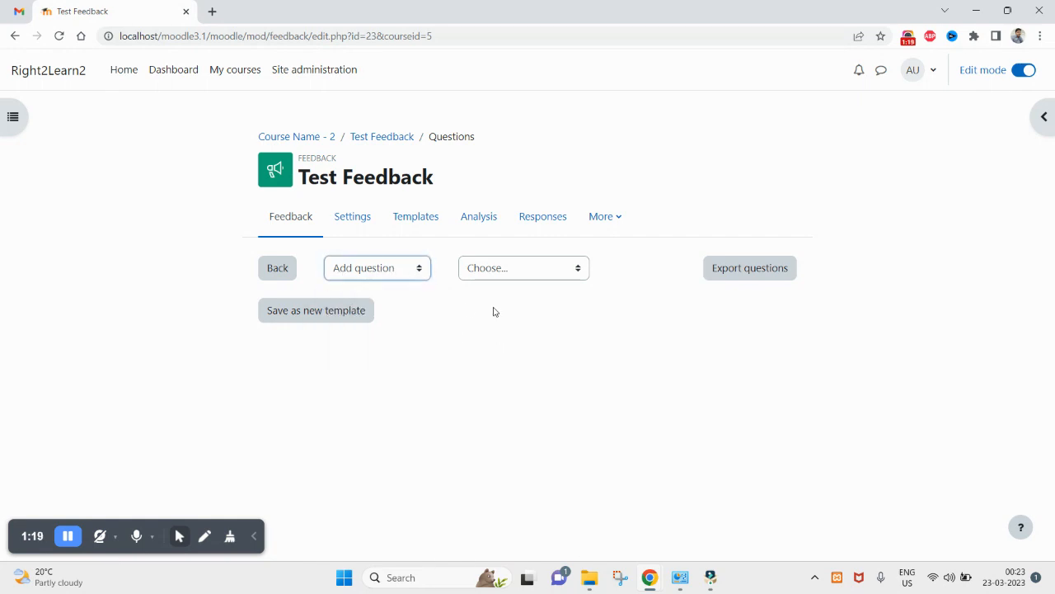
{"action": "left_click", "coordinate": [498, 268]}
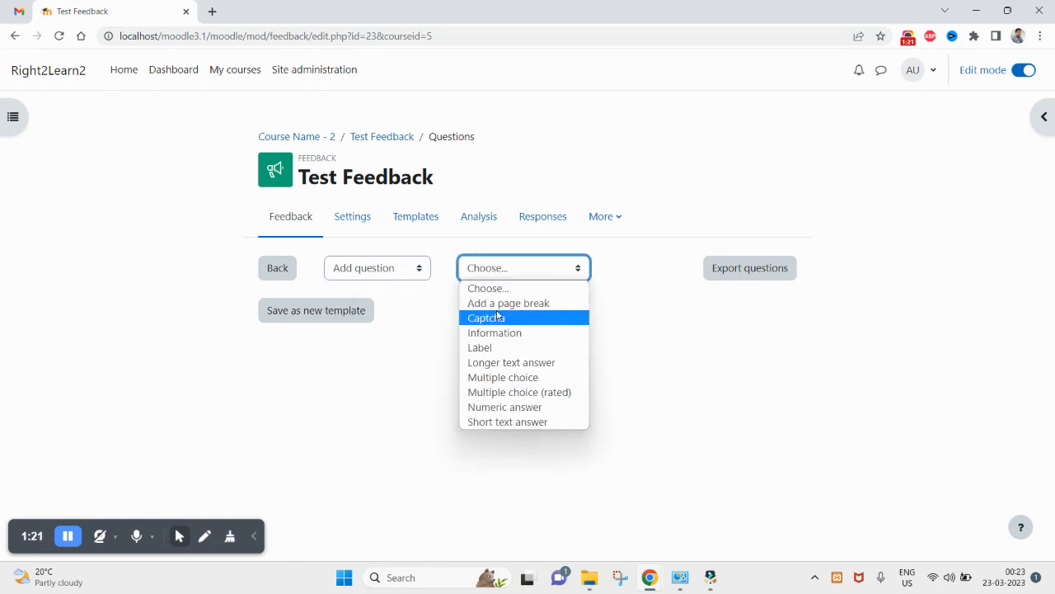
{"action": "left_click", "coordinate": [498, 377]}
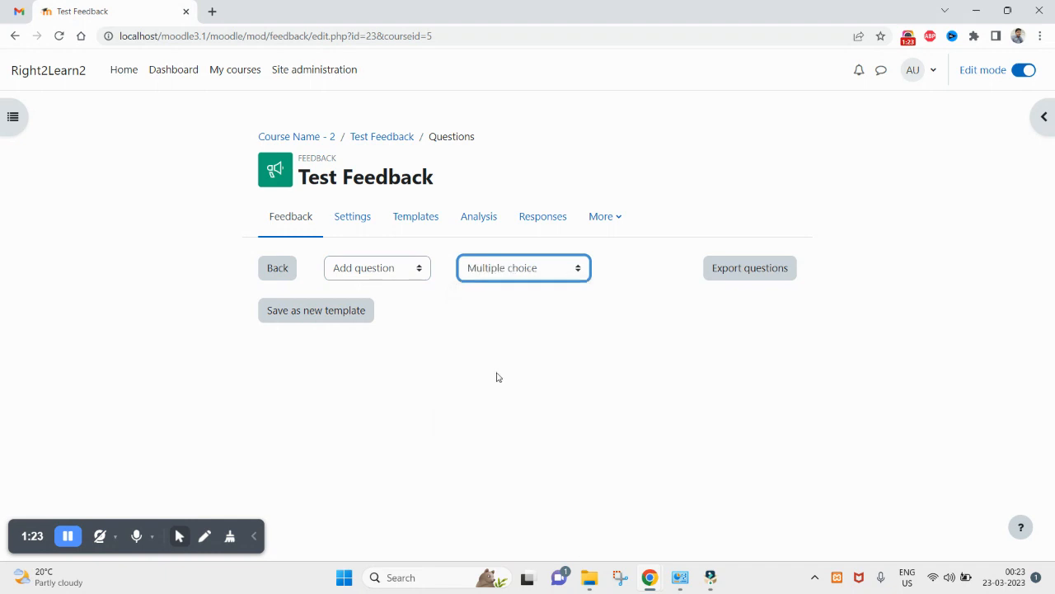
Enter "Who is the PM of India?" as the question text, dismissing the driver warning that interrupts
{"action": "scroll", "coordinate": [432, 376], "scroll_direction": "down", "scroll_amount": 1}
{"action": "left_click", "coordinate": [323, 255]}
{"action": "type", "text": "Who is the PM Of"}
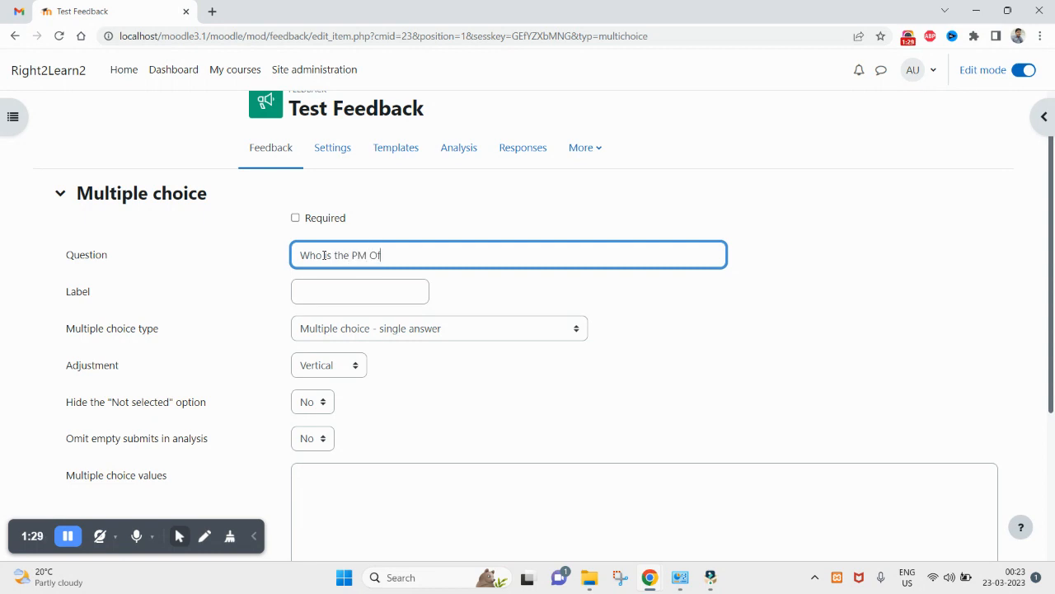
{"action": "key", "text": "BackSpace"}
{"action": "key", "text": "BackSpace"}
{"action": "type", "text": "of India?"}
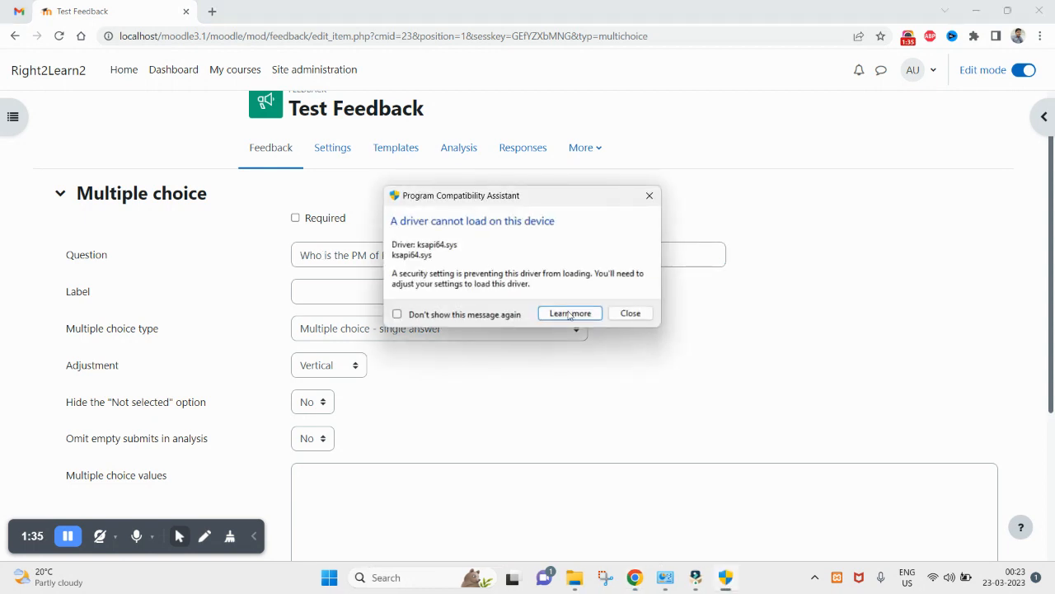
{"action": "left_click", "coordinate": [649, 196]}
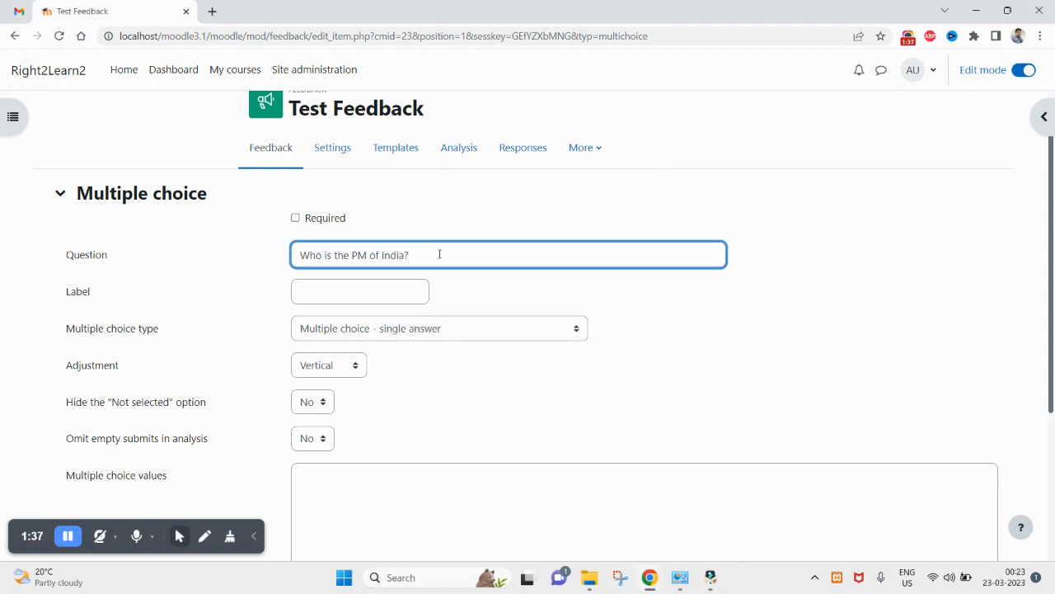
{"action": "key", "text": "ctrl+a"}
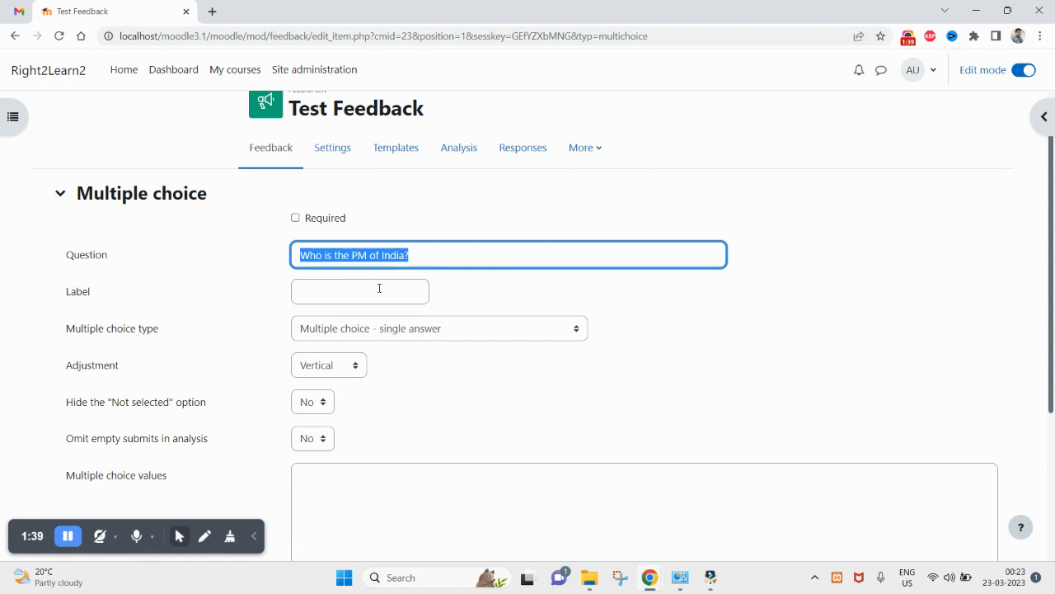
{"action": "left_click", "coordinate": [376, 288]}
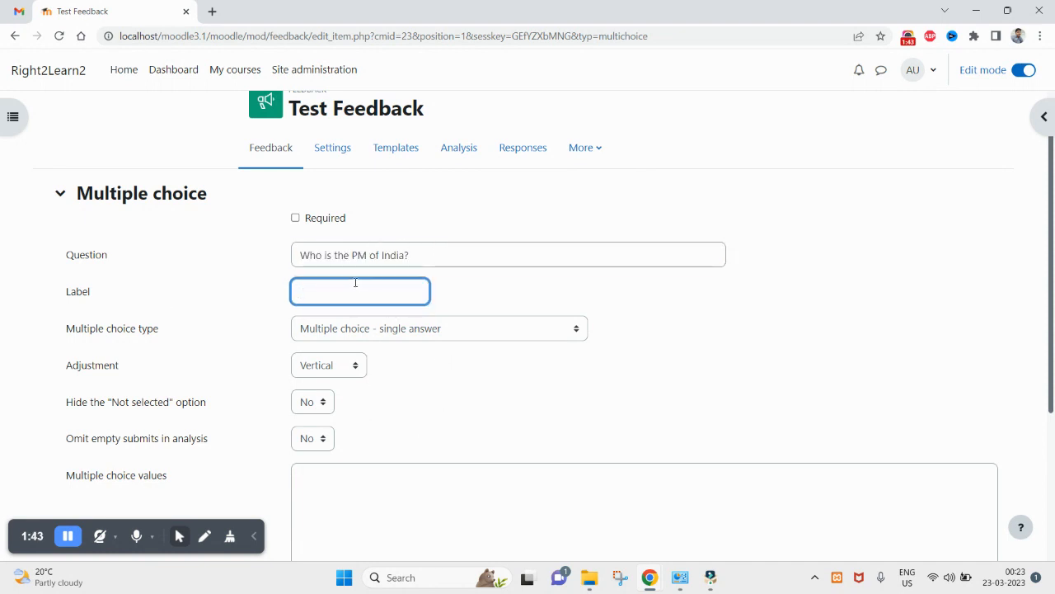
{"action": "scroll", "coordinate": [355, 284], "scroll_direction": "down", "scroll_amount": 1}
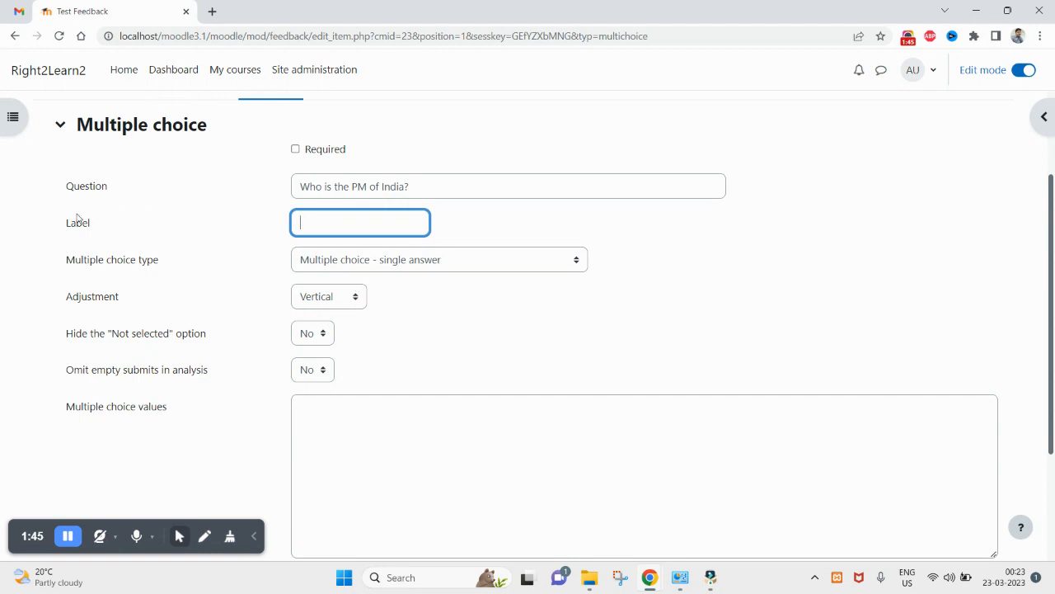
Enter the multiple choice values "Modi", "A Sah", "Kejriwal" and "Rahul", one answer per line
{"action": "left_click", "coordinate": [404, 268]}
{"action": "left_click", "coordinate": [359, 445]}
{"action": "scroll", "coordinate": [359, 445], "scroll_direction": "down", "scroll_amount": 1}
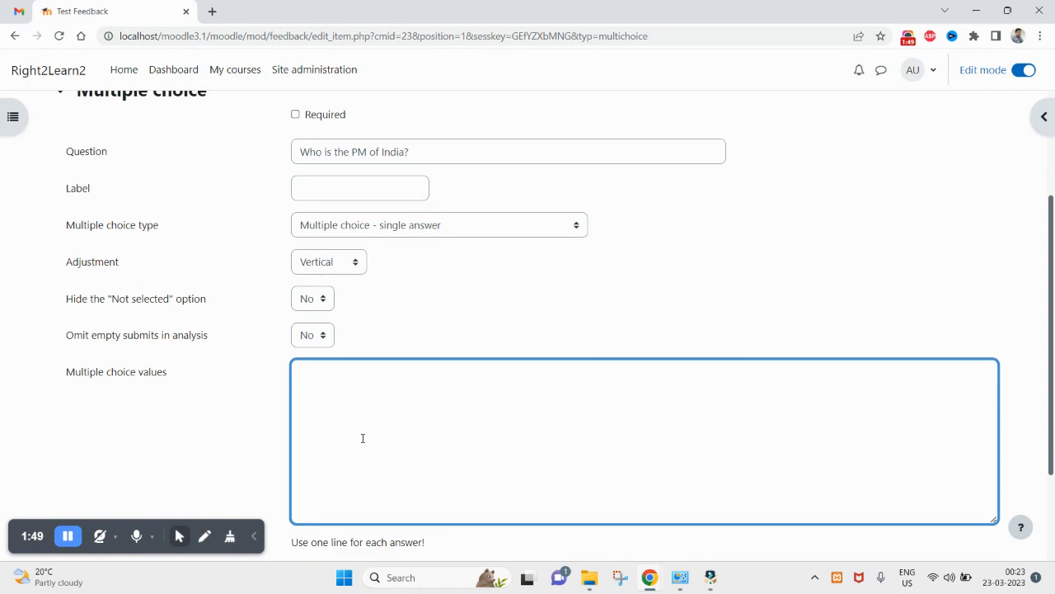
{"action": "scroll", "coordinate": [229, 359], "scroll_direction": "down", "scroll_amount": 1}
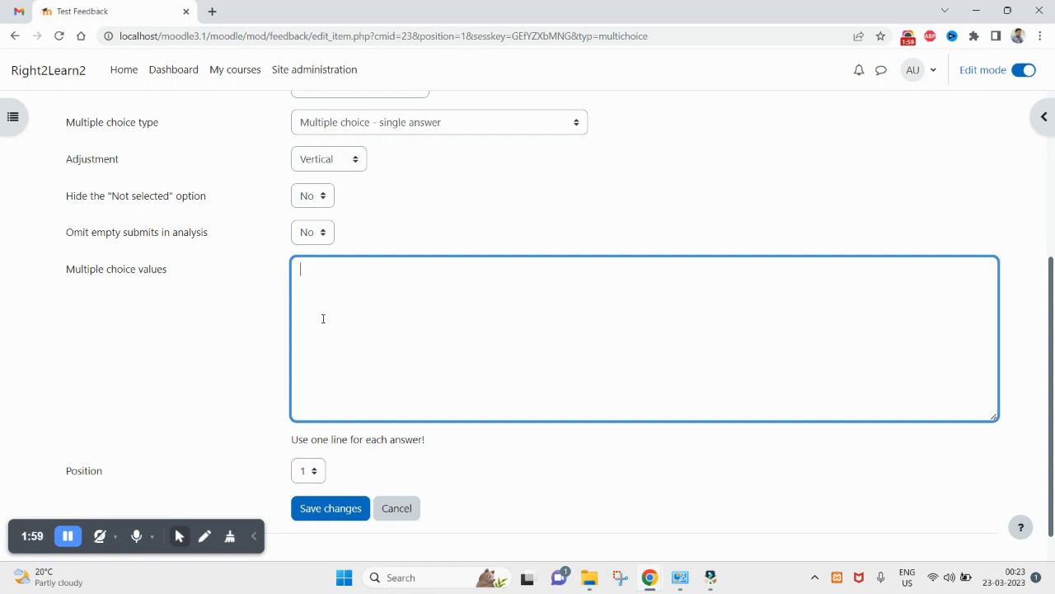
{"action": "type", "text": "Modi "}
{"action": "type", "text": "A Sah "}
{"action": "type", "text": "Kejriwal"}
{"action": "key", "text": "Return"}
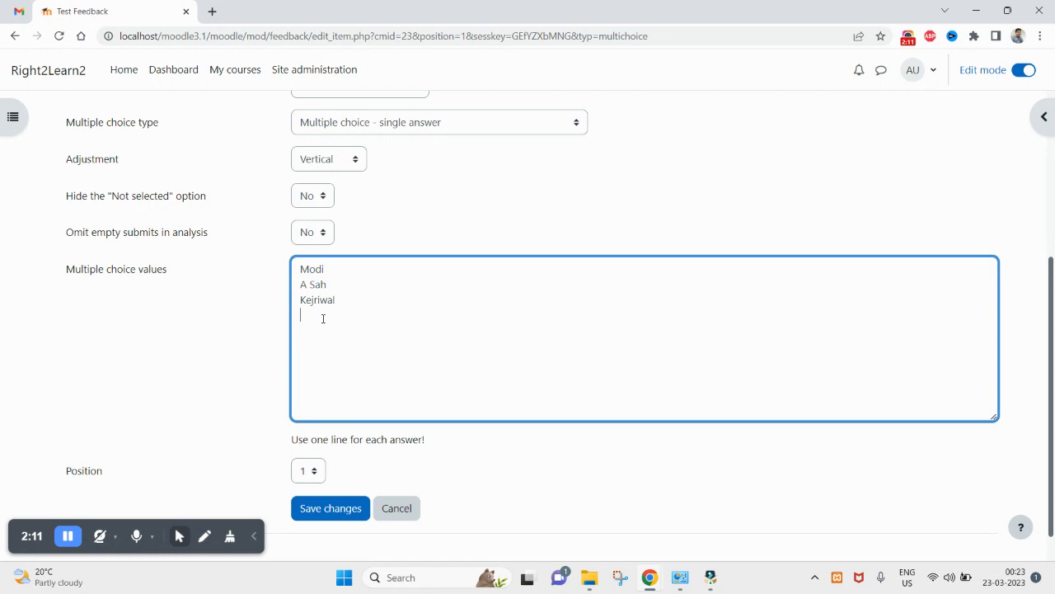
{"action": "type", "text": "Dhon"}
{"action": "key", "text": "BackSpace"}
{"action": "key", "text": "BackSpace"}
{"action": "key", "text": "BackSpace"}
{"action": "type", "text": "Rahu"}
Change the first multiple choice value to "Narendara Modi"
{"action": "left_click_drag", "start_coordinate": [388, 346], "coordinate": [311, 289]}
{"action": "left_click", "coordinate": [343, 269]}
{"action": "left_click", "coordinate": [302, 268]}
{"action": "type", "text": "Narendara"}
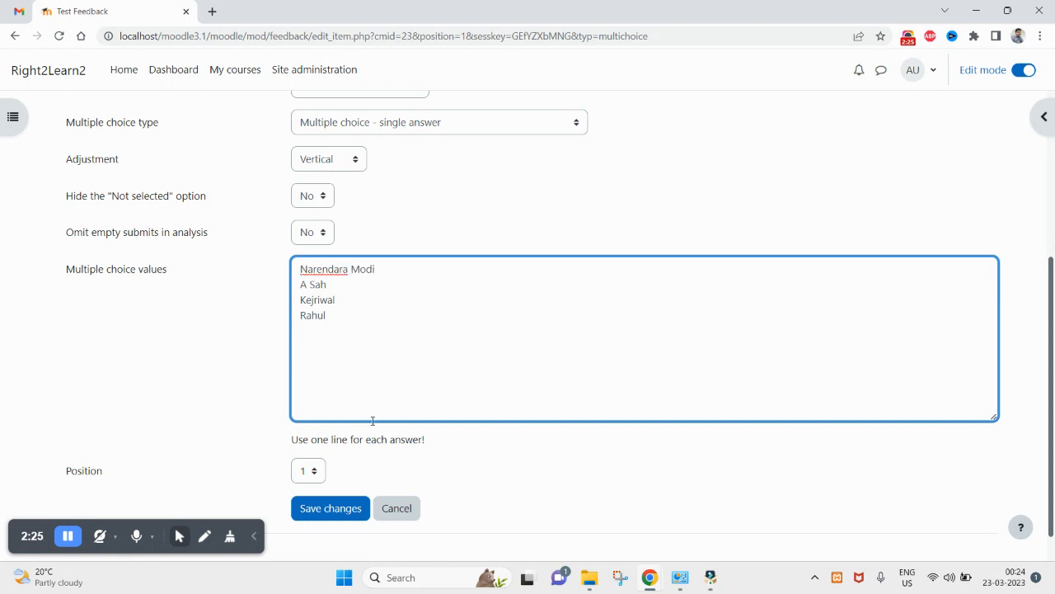
Check the question's position options and save the multiple choice question at position 1
{"action": "scroll", "coordinate": [355, 486], "scroll_direction": "down", "scroll_amount": 1}
{"action": "left_click", "coordinate": [302, 435]}
{"action": "left_click", "coordinate": [405, 424]}
{"action": "left_click", "coordinate": [353, 472]}
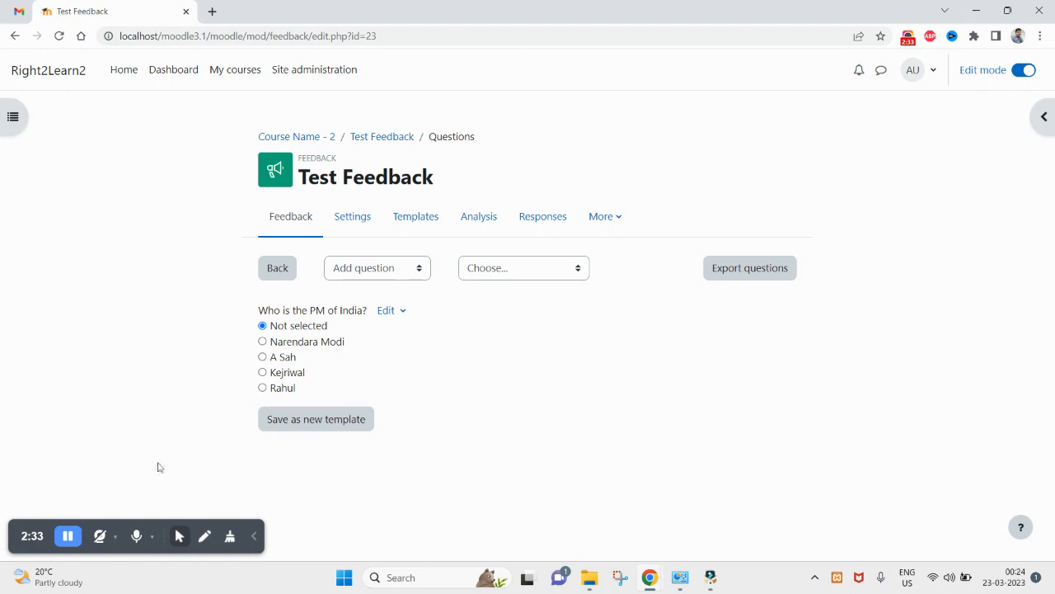
{"action": "left_click_drag", "start_coordinate": [260, 314], "coordinate": [355, 313]}
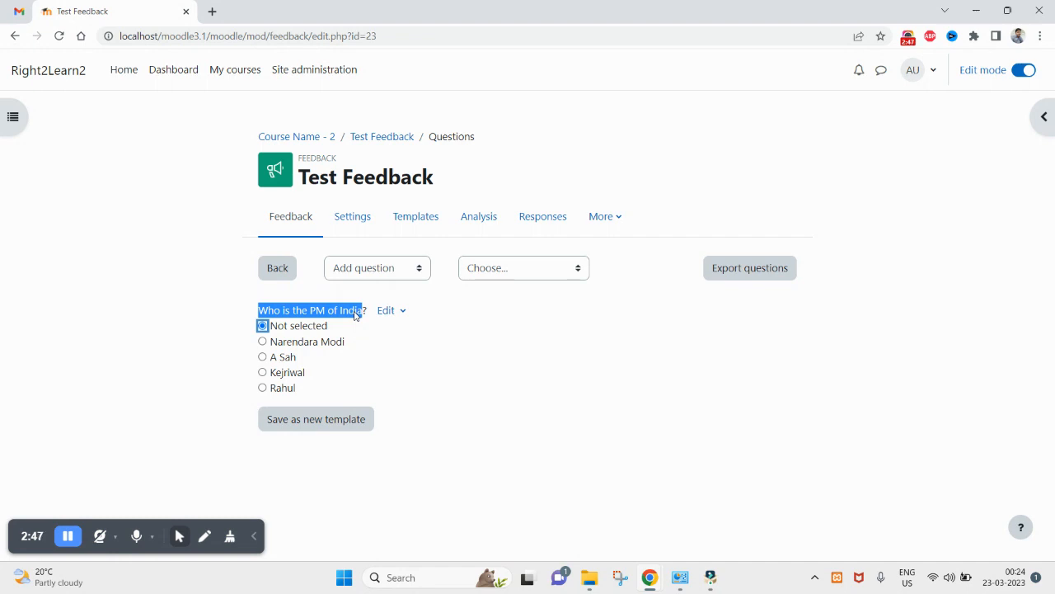
{"action": "left_click", "coordinate": [346, 390]}
{"action": "left_click_drag", "start_coordinate": [344, 389], "coordinate": [276, 314]}
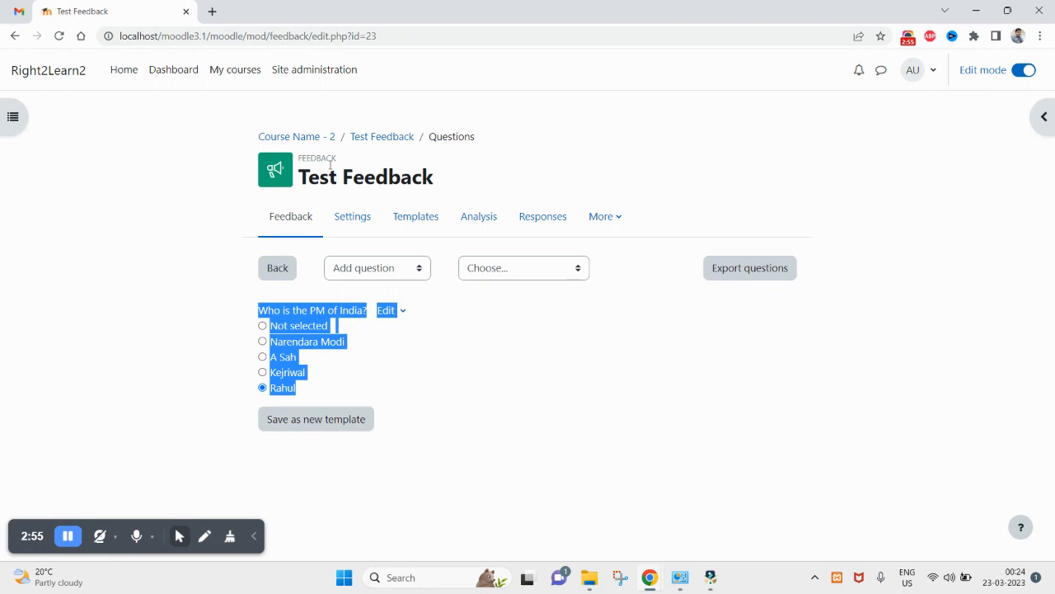
{"action": "left_click", "coordinate": [436, 332]}
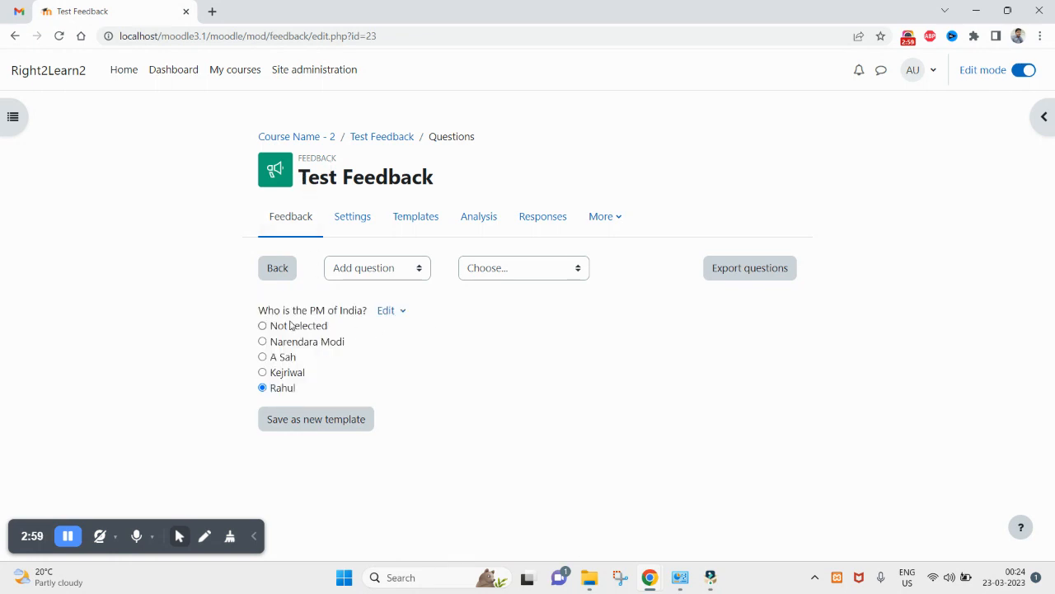
Start adding a second Multiple choice question, leaving the current page without saving the answer selected in it
{"action": "left_click", "coordinate": [522, 277]}
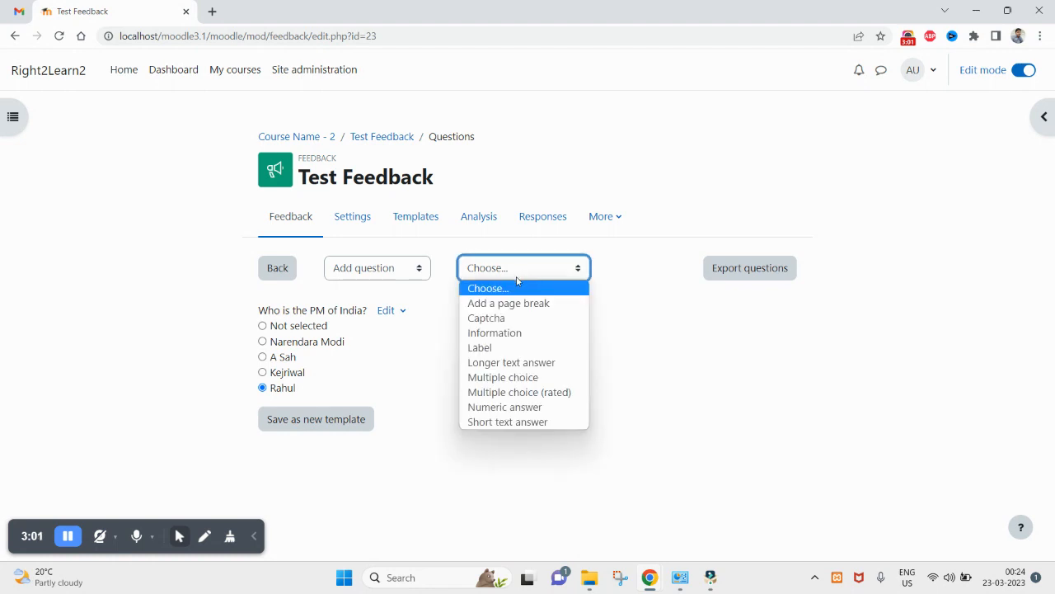
{"action": "left_click", "coordinate": [505, 377]}
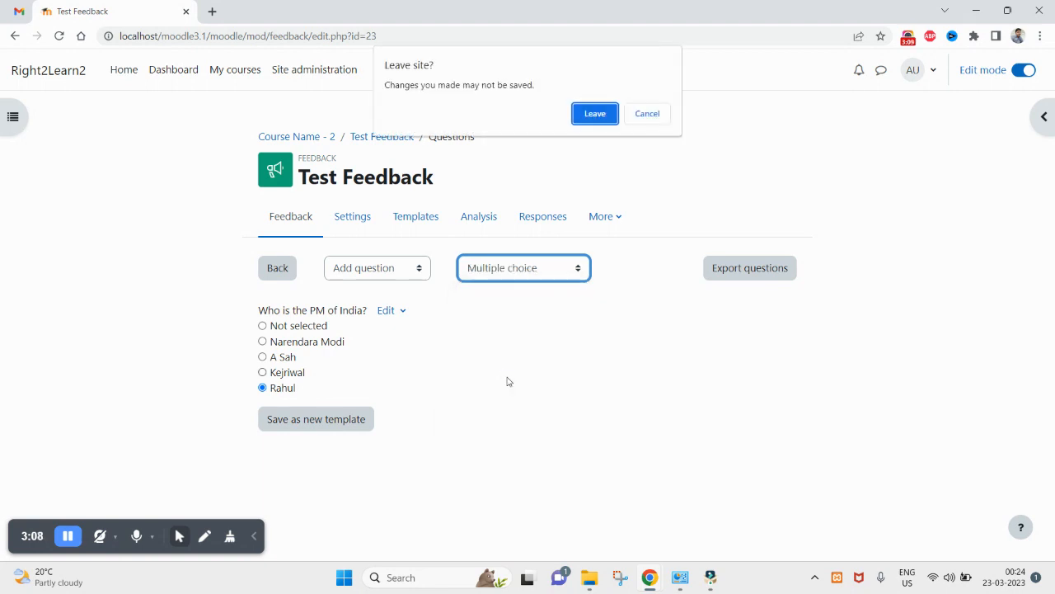
{"action": "left_click", "coordinate": [599, 113]}
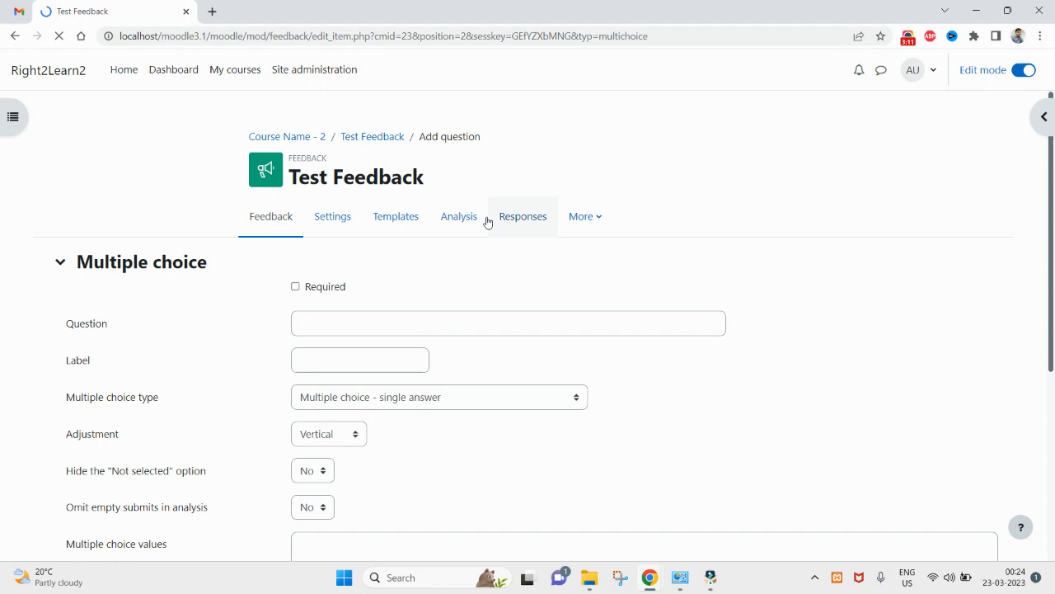
{"action": "left_click", "coordinate": [379, 317]}
{"action": "scroll", "coordinate": [380, 322], "scroll_direction": "down", "scroll_amount": 1}
{"action": "type", "text": "Which"}
{"action": "key", "text": "BackSpace"}
{"action": "key", "text": "BackSpace"}
{"action": "key", "text": "BackSpace"}
{"action": "key", "text": "BackSpace"}
{"action": "key", "text": "BackSpace"}
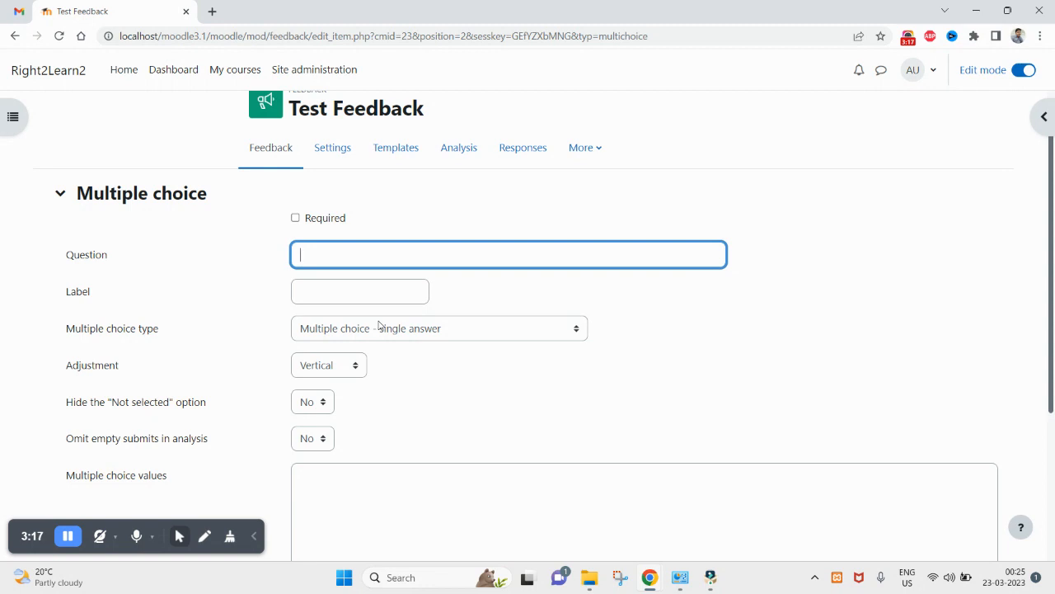
{"action": "type", "text": "Is Delhi Capital ?"}
{"action": "key", "text": "BackSpace"}
{"action": "key", "text": "BackSpace"}
{"action": "key", "text": "BackSpace"}
{"action": "key", "text": "BackSpace"}
{"action": "key", "text": "BackSpace"}
{"action": "key", "text": "BackSpace"}
{"action": "key", "text": "BackSpace"}
{"action": "key", "text": "BackSpace"}
{"action": "key", "text": "BackSpace"}
{"action": "key", "text": "BackSpace"}
{"action": "key", "text": "BackSpace"}
{"action": "key", "text": "BackSpace"}
{"action": "key", "text": "BackSpace"}
{"action": "key", "text": "BackSpace"}
{"action": "key", "text": "BackSpace"}
{"action": "key", "text": "BackSpace"}
{"action": "key", "text": "BackSpace"}
Enter "Do you love this course?" as the text of the new multiple choice question
{"action": "type", "text": "Do you love this course?"}
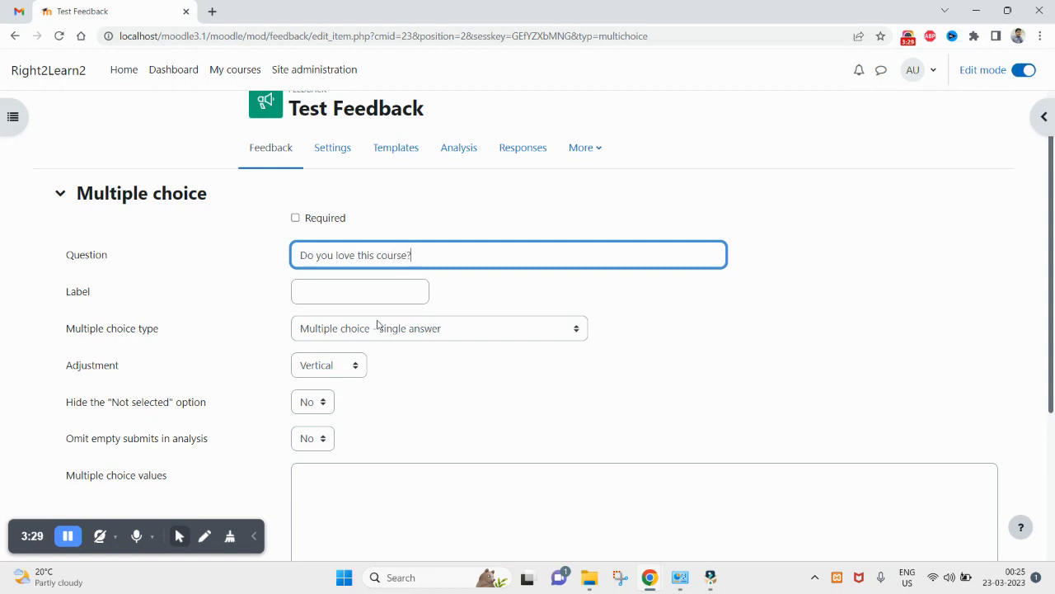
Check the choices for hiding the "Not selected" option of the new multiple choice question
{"action": "key", "text": "ctrl+a"}
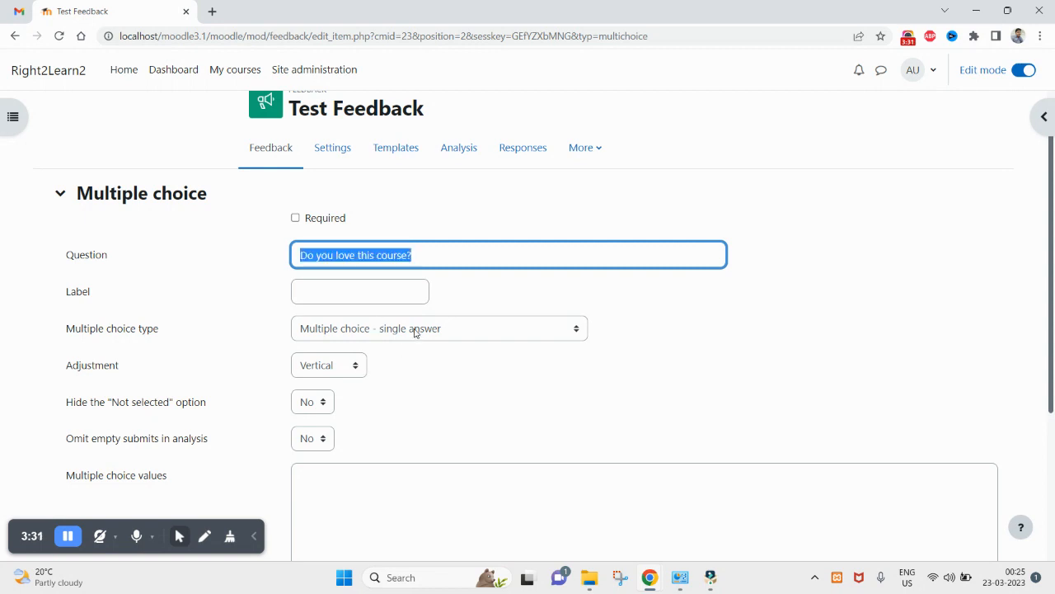
{"action": "scroll", "coordinate": [408, 346], "scroll_direction": "down", "scroll_amount": 1}
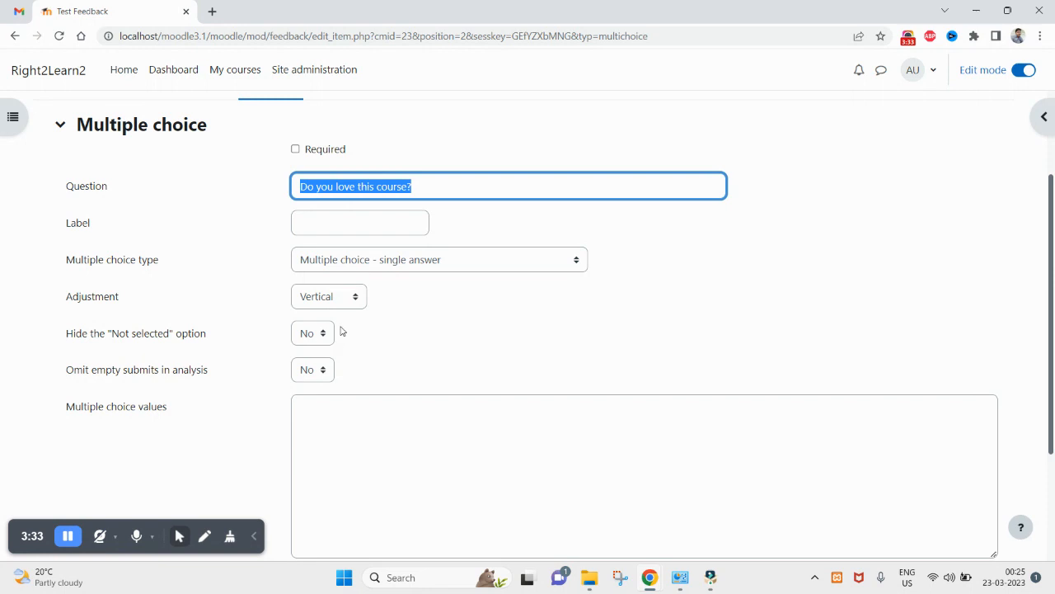
{"action": "left_click", "coordinate": [335, 453]}
{"action": "scroll", "coordinate": [340, 429], "scroll_direction": "down", "scroll_amount": 1}
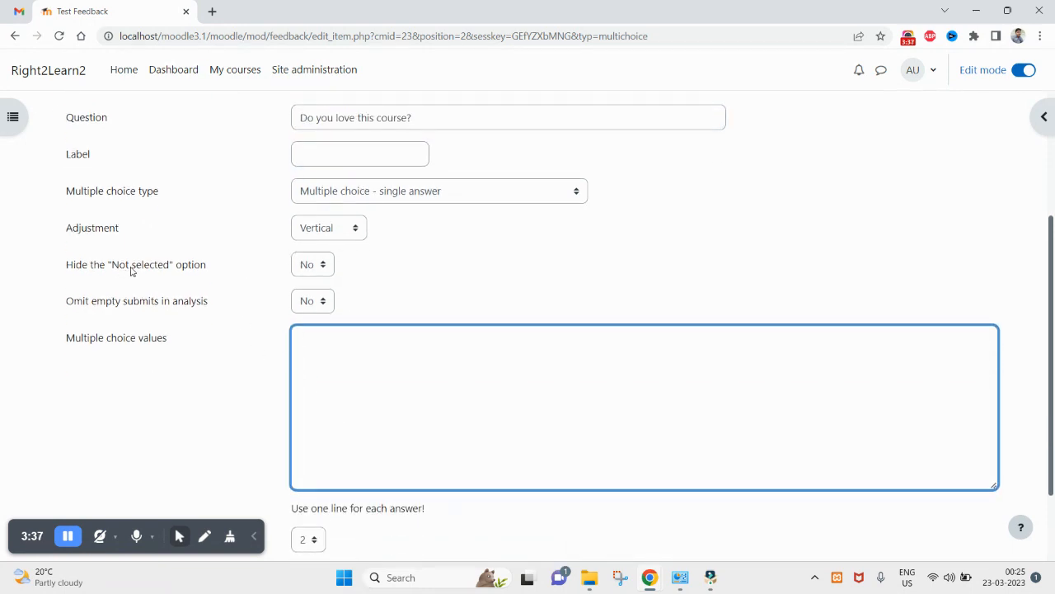
{"action": "left_click_drag", "start_coordinate": [112, 267], "coordinate": [169, 268]}
{"action": "left_click", "coordinate": [315, 264]}
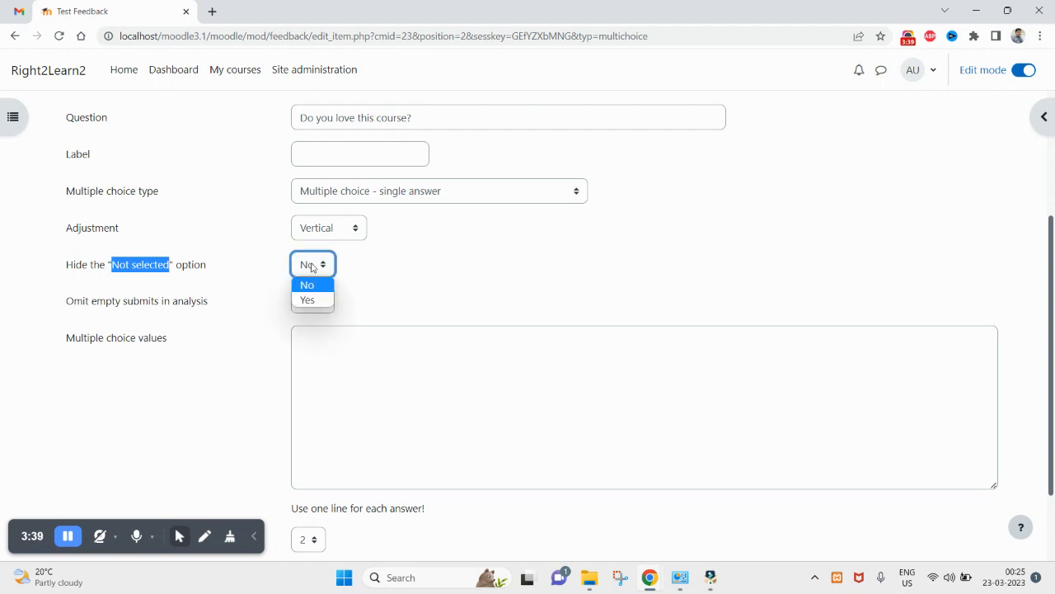
{"action": "left_click", "coordinate": [382, 281]}
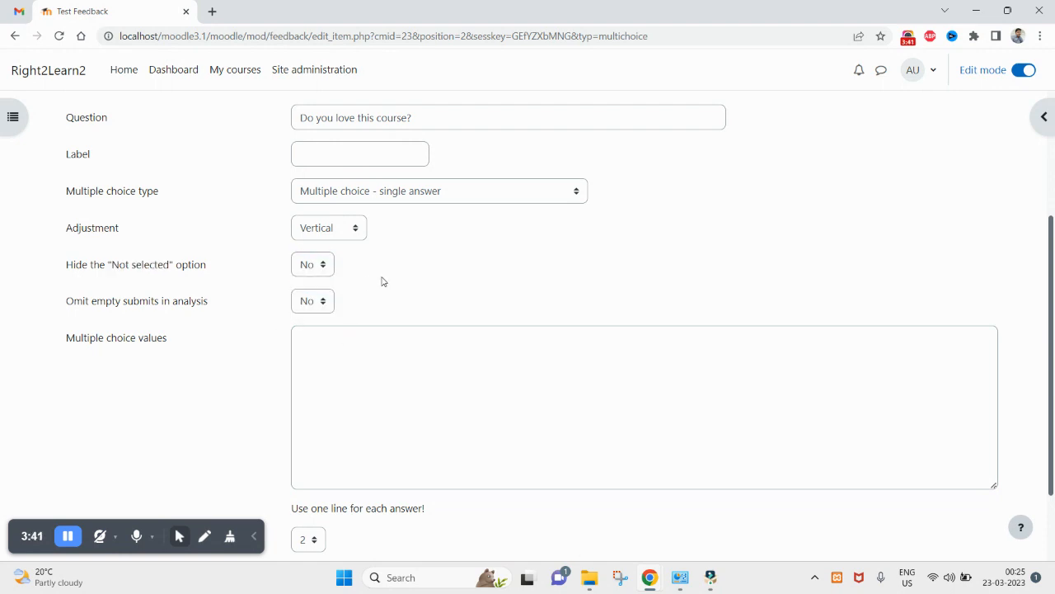
{"action": "left_click_drag", "start_coordinate": [110, 265], "coordinate": [171, 265]}
Enter "Yes", "No" and "Don't want to disclose" as the multiple choice values, one per line
{"action": "left_click", "coordinate": [404, 377]}
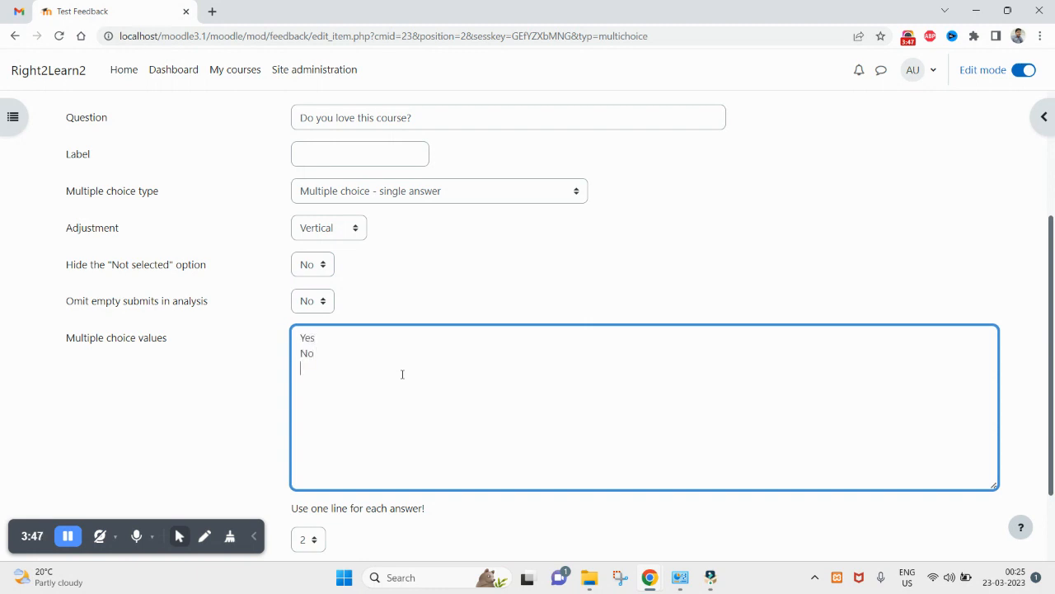
{"action": "type", "text": "Do"}
{"action": "type", "text": "n;"}
{"action": "key", "text": "BackSpace"}
{"action": "key", "text": "BackSpace"}
{"action": "type", "text": "'t want to disclose"}
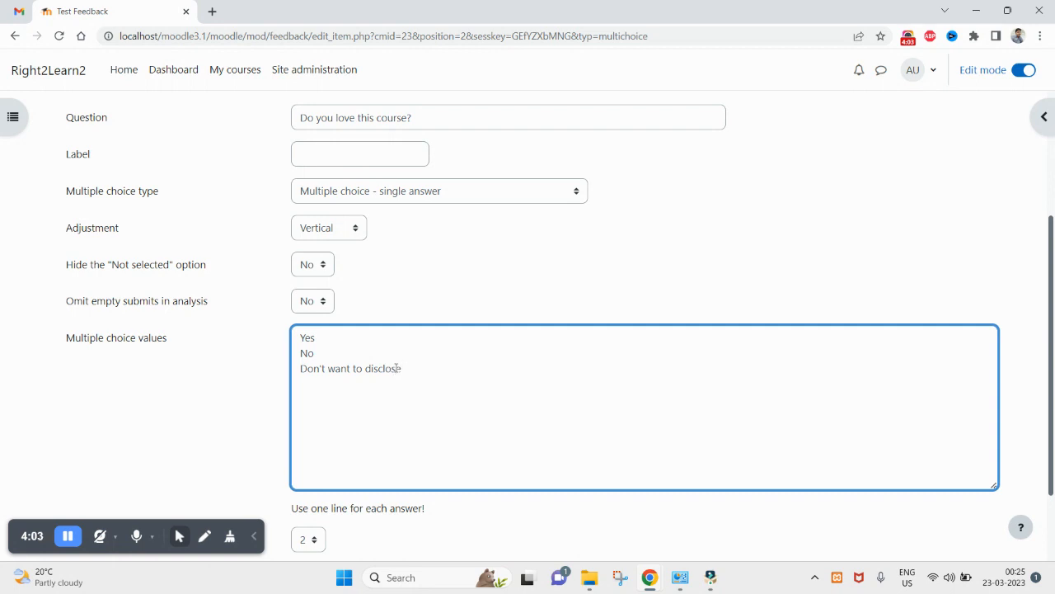
Set the new question's position to 1 and save the question
{"action": "scroll", "coordinate": [396, 367], "scroll_direction": "down", "scroll_amount": 2}
{"action": "left_click", "coordinate": [309, 432]}
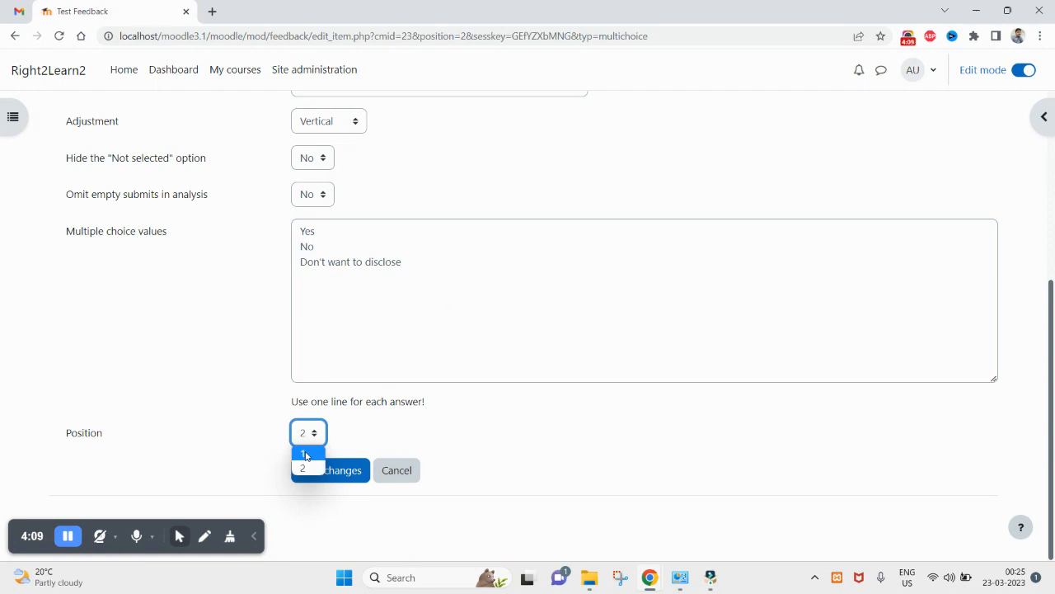
{"action": "left_click", "coordinate": [305, 455]}
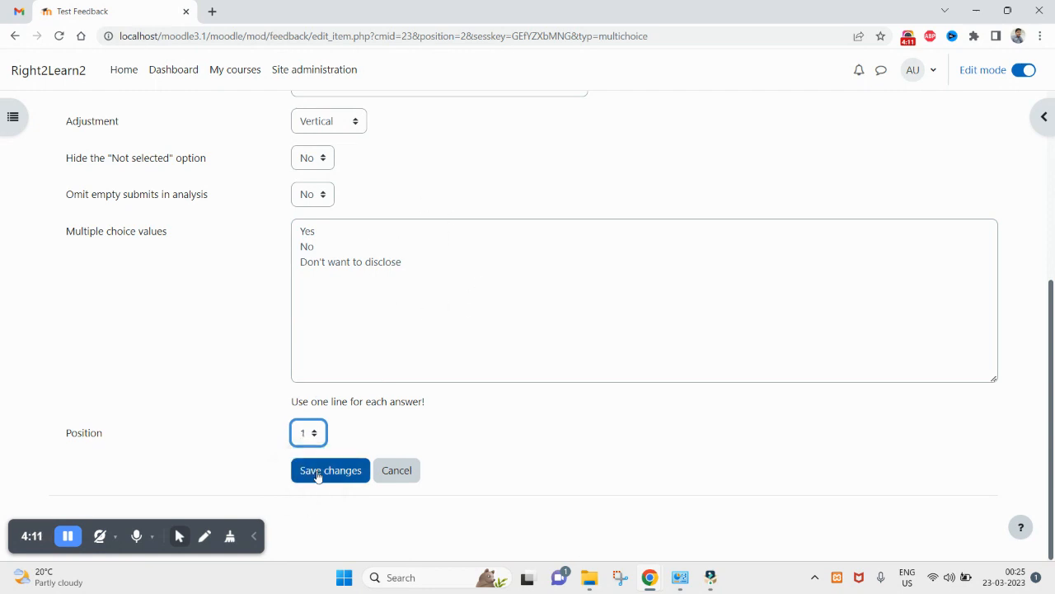
{"action": "left_click", "coordinate": [318, 476]}
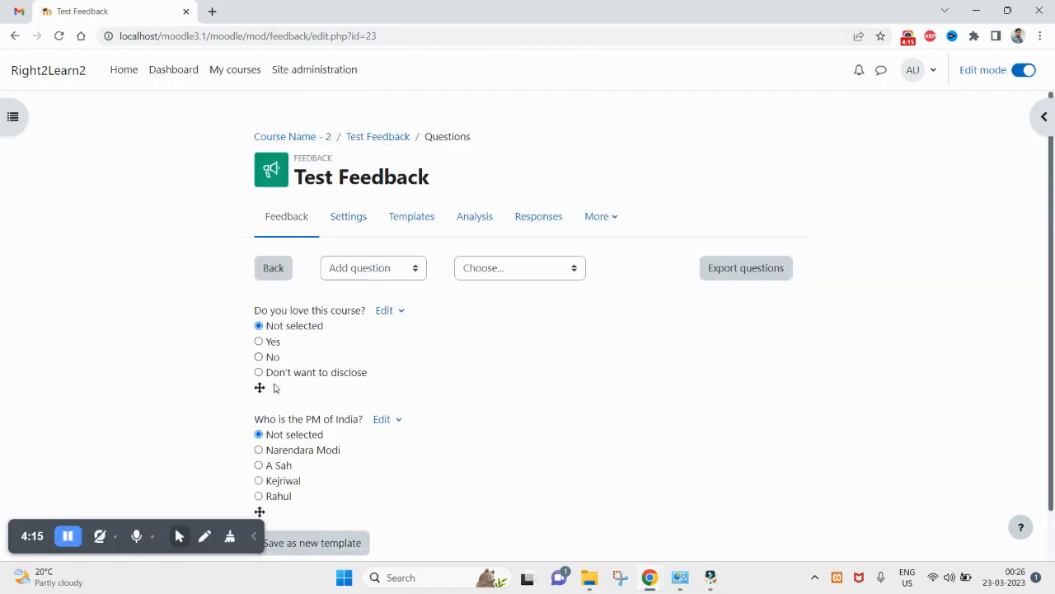
Edit the "Do you love this course?" question to hide the "Not selected" option and save the changes to the question
{"action": "scroll", "coordinate": [306, 354], "scroll_direction": "down", "scroll_amount": 1}
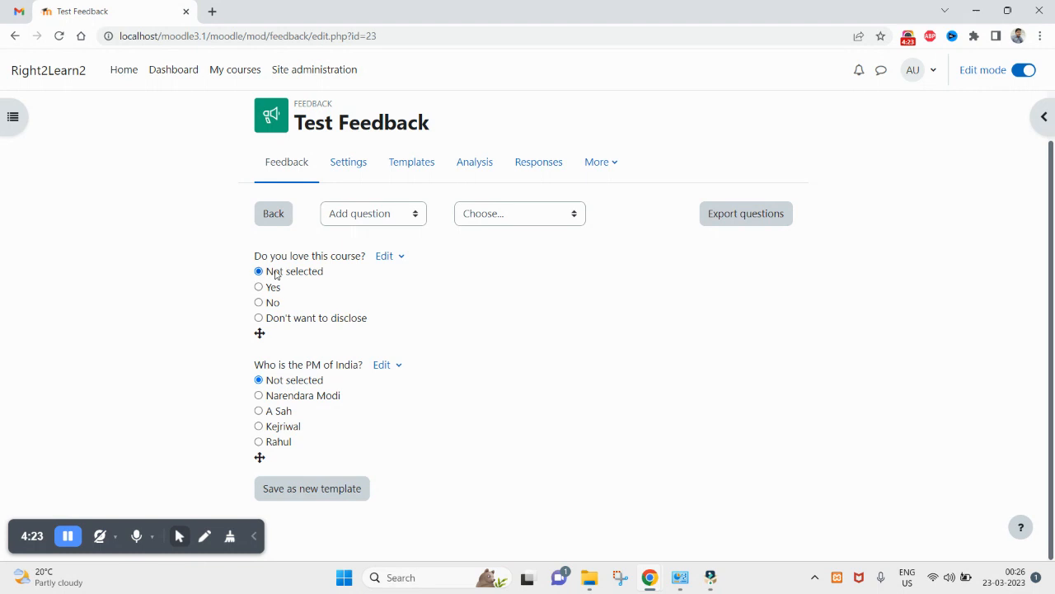
{"action": "left_click", "coordinate": [397, 259]}
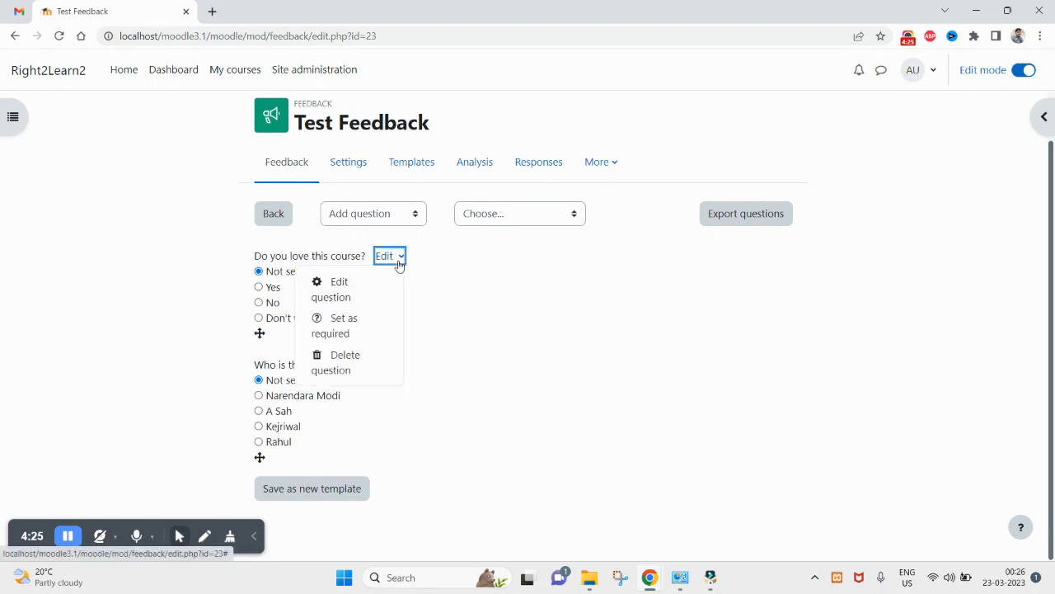
{"action": "left_click", "coordinate": [343, 284]}
{"action": "scroll", "coordinate": [370, 370], "scroll_direction": "down", "scroll_amount": 2}
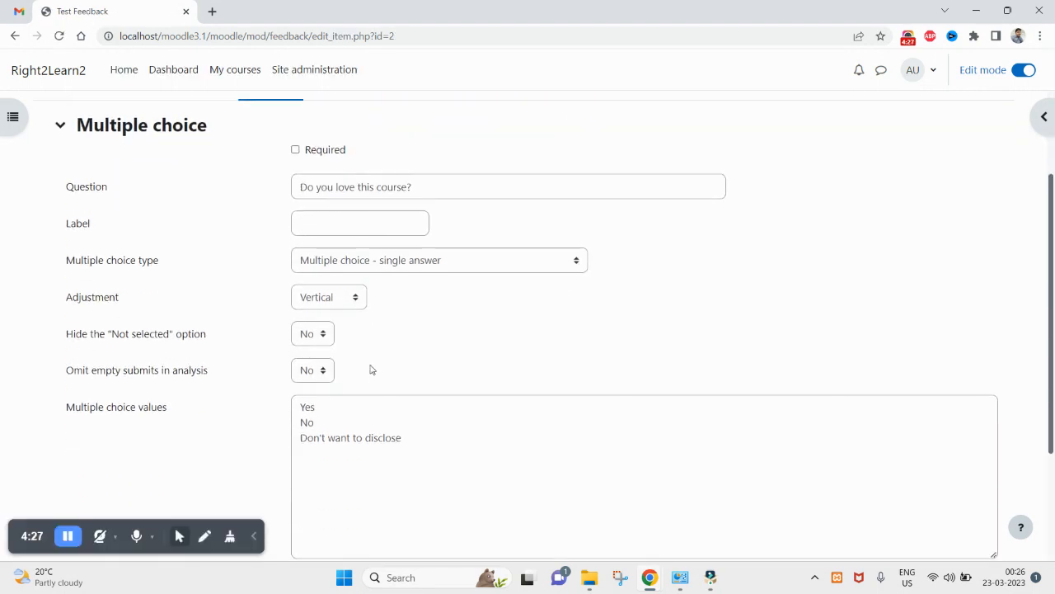
{"action": "left_click", "coordinate": [330, 333]}
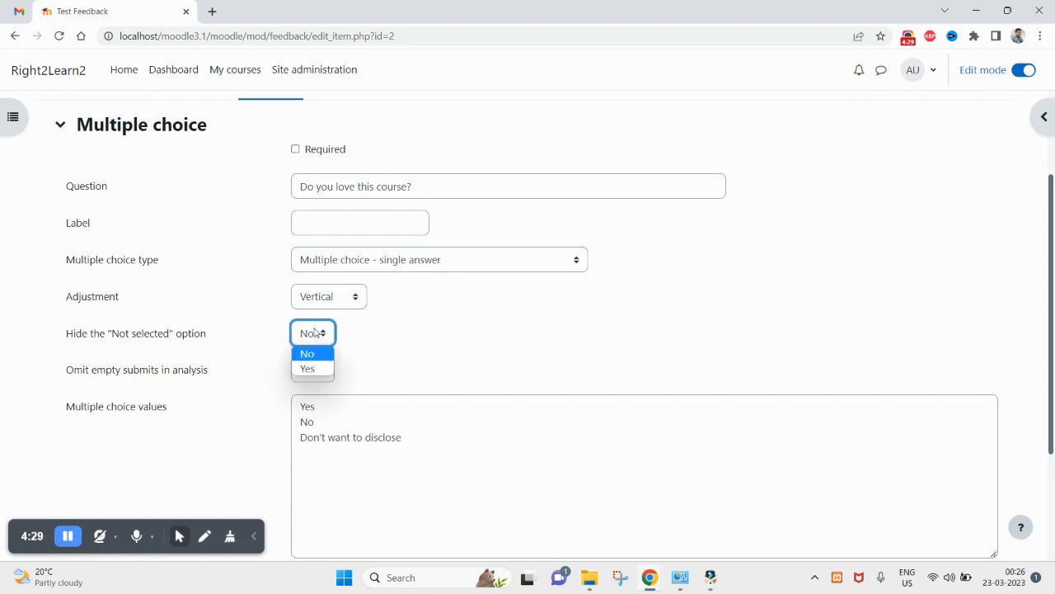
{"action": "left_click", "coordinate": [306, 367]}
{"action": "scroll", "coordinate": [427, 376], "scroll_direction": "down", "scroll_amount": 2}
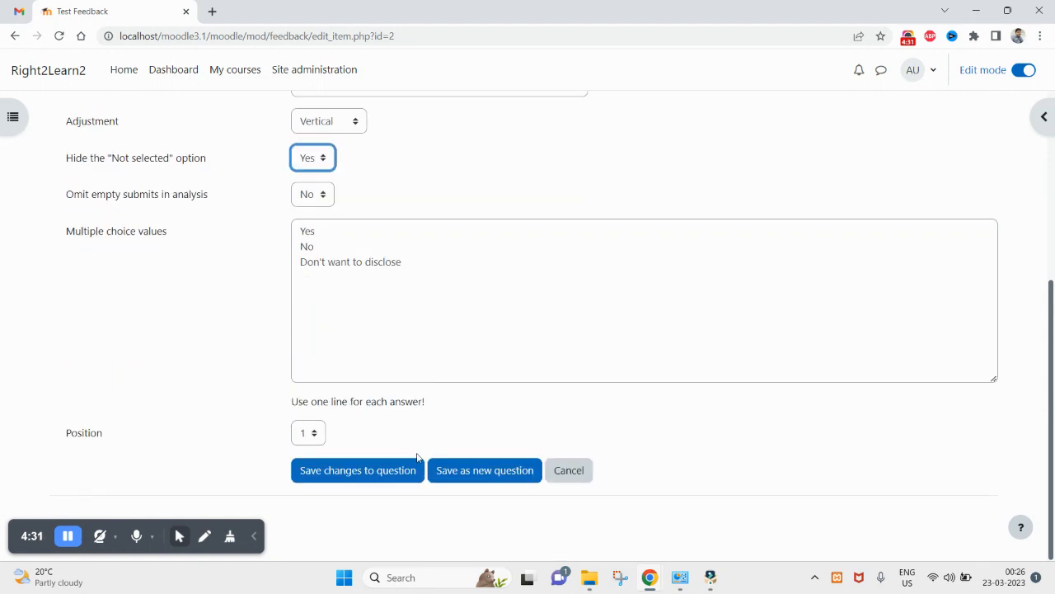
{"action": "left_click", "coordinate": [366, 483]}
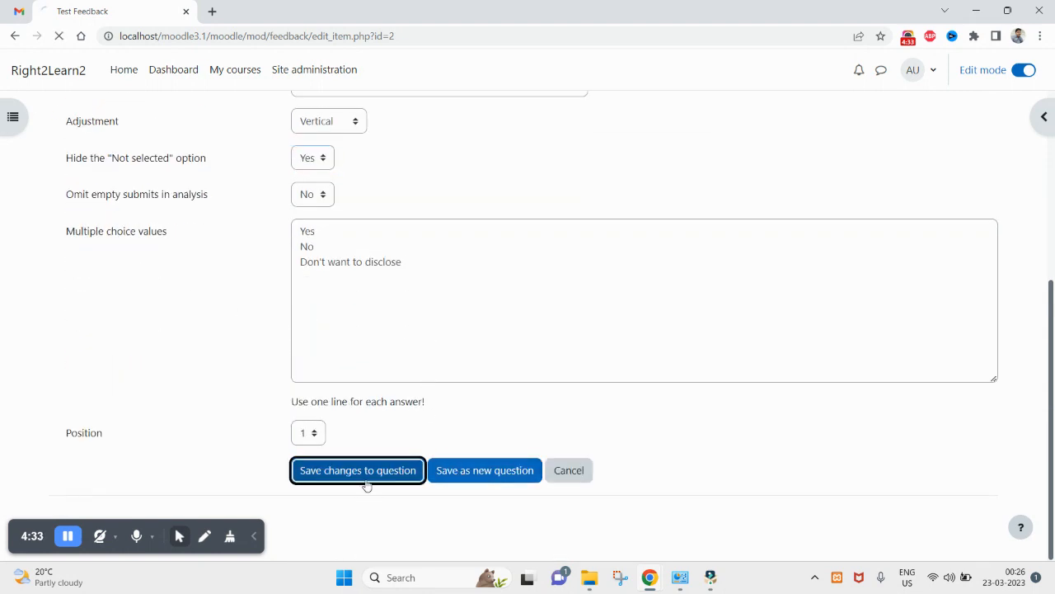
Review the answer choices of the "Do you love this course?" question, selecting Yes in the preview
{"action": "left_click_drag", "start_coordinate": [382, 356], "coordinate": [280, 336]}
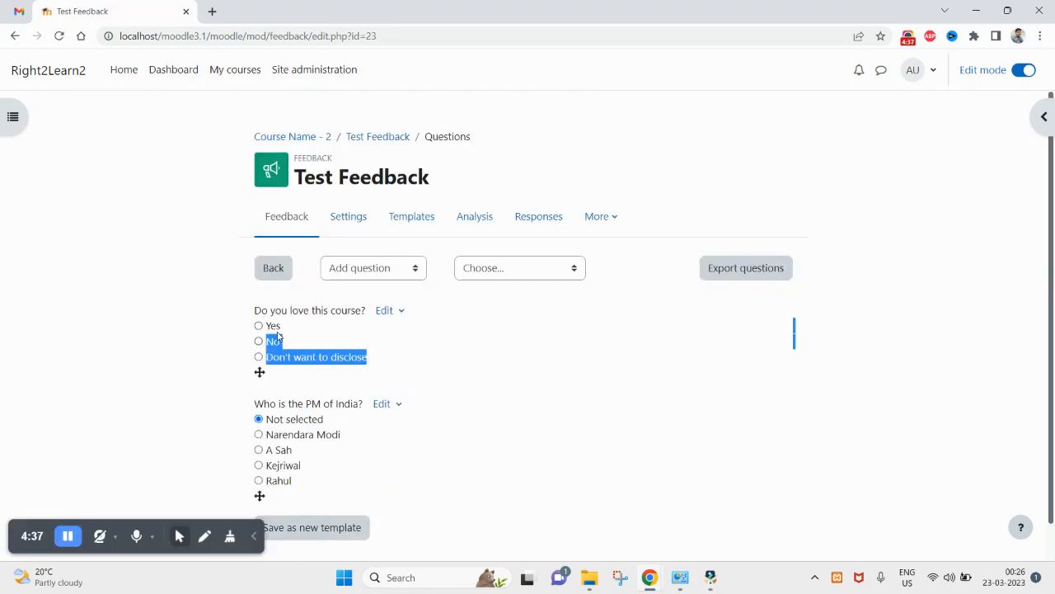
{"action": "double_click", "coordinate": [276, 327]}
{"action": "left_click_drag", "start_coordinate": [280, 329], "coordinate": [334, 357]}
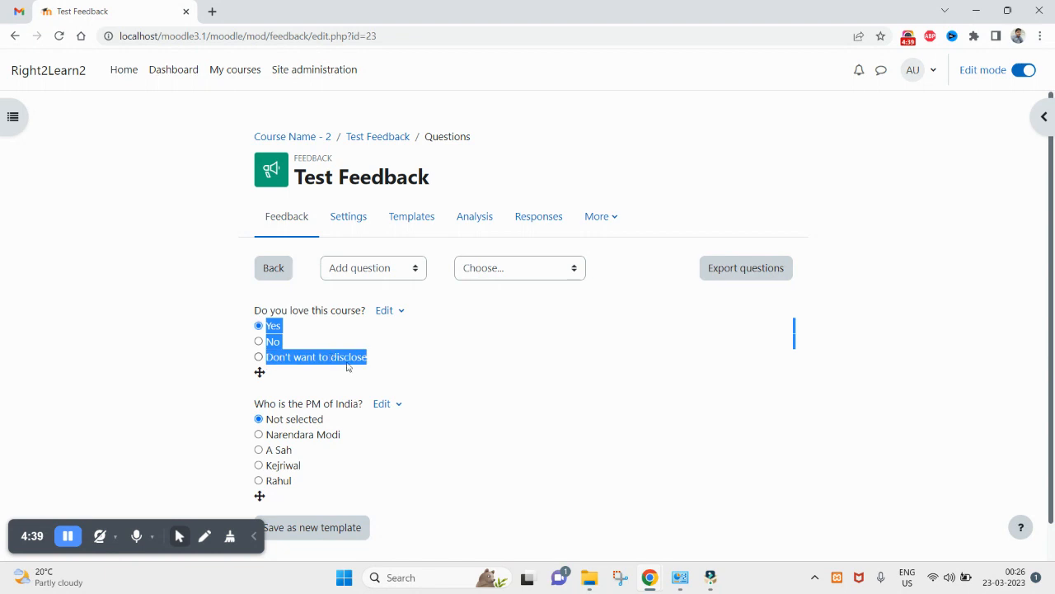
Look through the question types that can be added to the feedback, without choosing one
{"action": "scroll", "coordinate": [334, 357], "scroll_direction": "down", "scroll_amount": 1}
{"action": "left_click", "coordinate": [528, 233]}
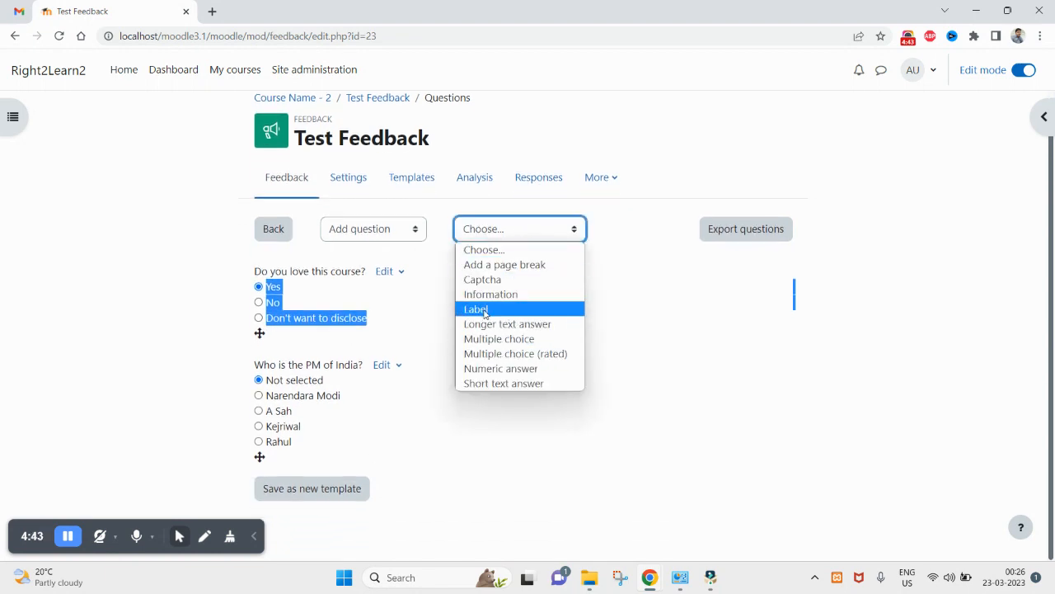
{"action": "left_click", "coordinate": [265, 278]}
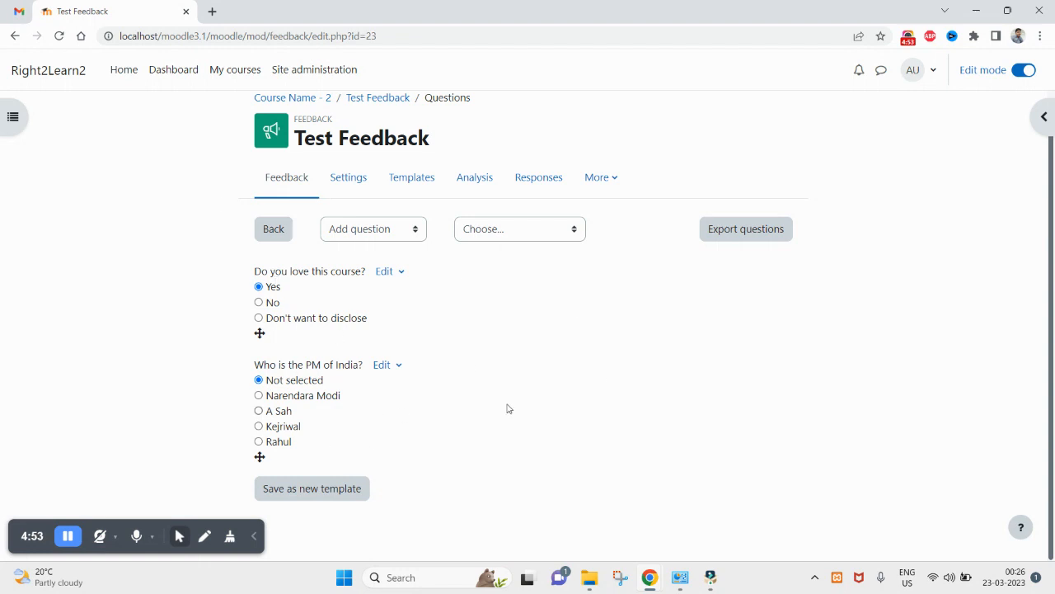
{"action": "scroll", "coordinate": [507, 408], "scroll_direction": "up", "scroll_amount": 1}
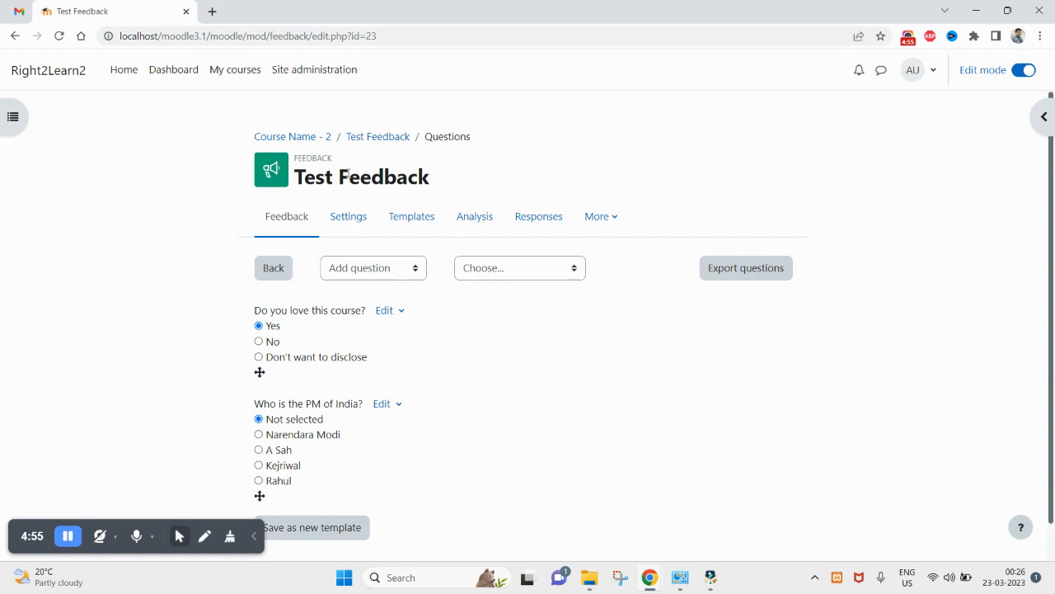